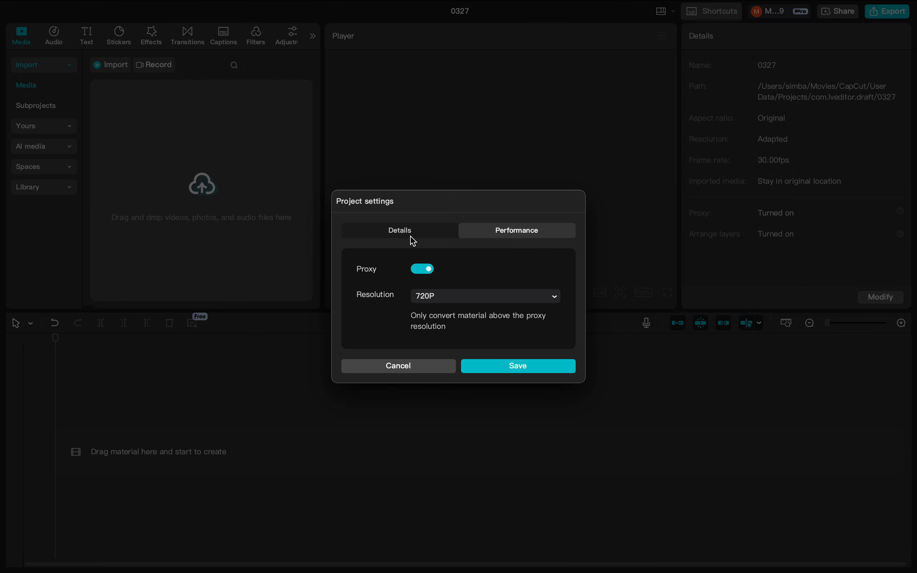
Rename the project as "VideoEditingWith Capcut" in the project details and save the settings
{"action": "left_click", "coordinate": [399, 230]}
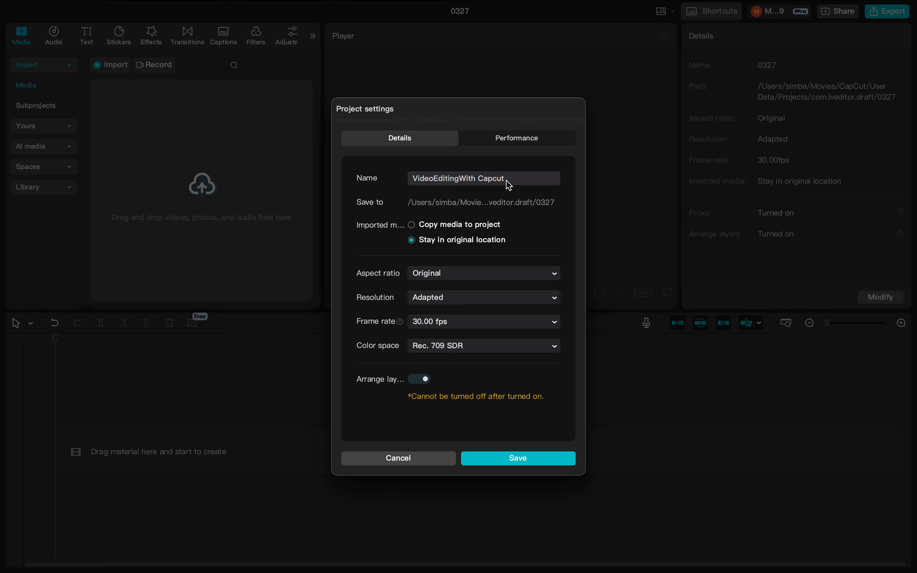
{"action": "left_click_drag", "start_coordinate": [510, 186], "coordinate": [414, 179]}
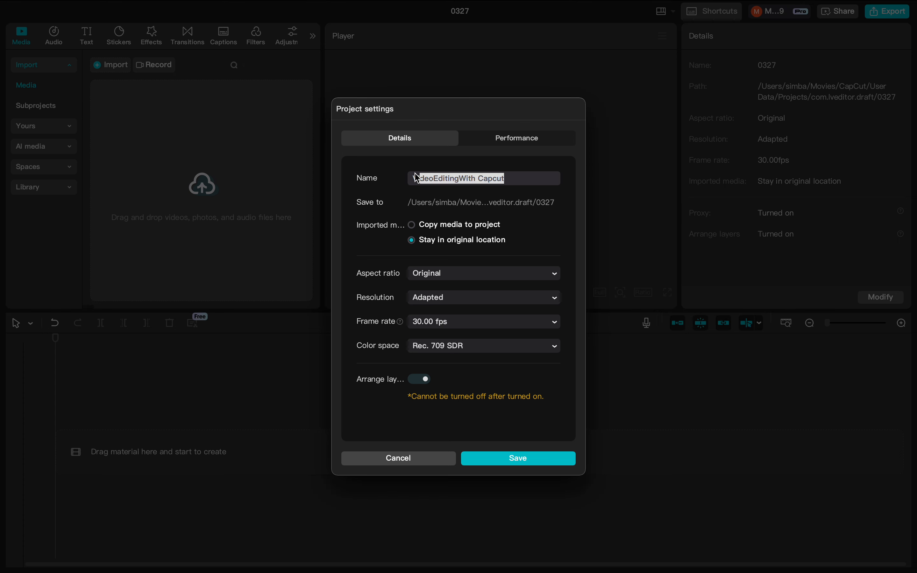
{"action": "left_click", "coordinate": [527, 462]}
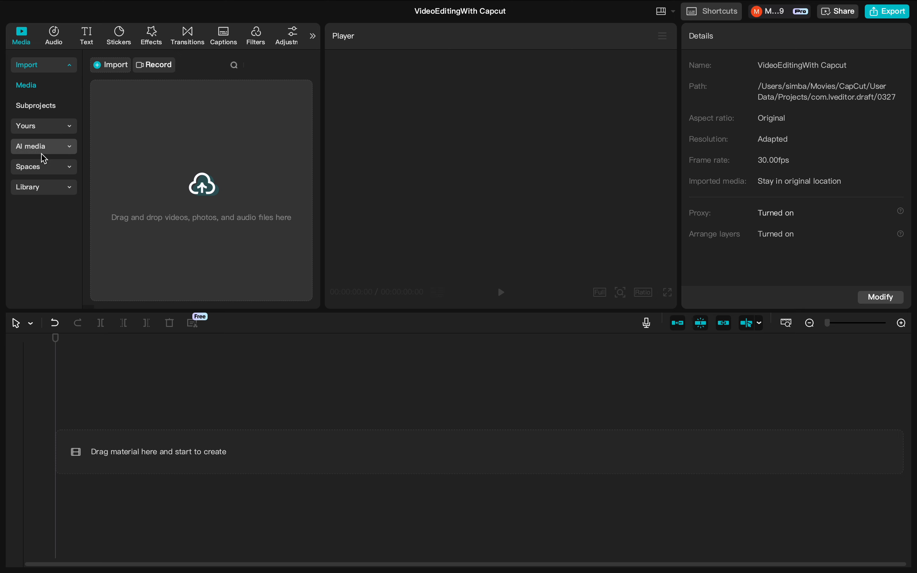
Browse the Beats music collection and add the track "luther" at the start of the timeline
{"action": "left_click", "coordinate": [56, 41]}
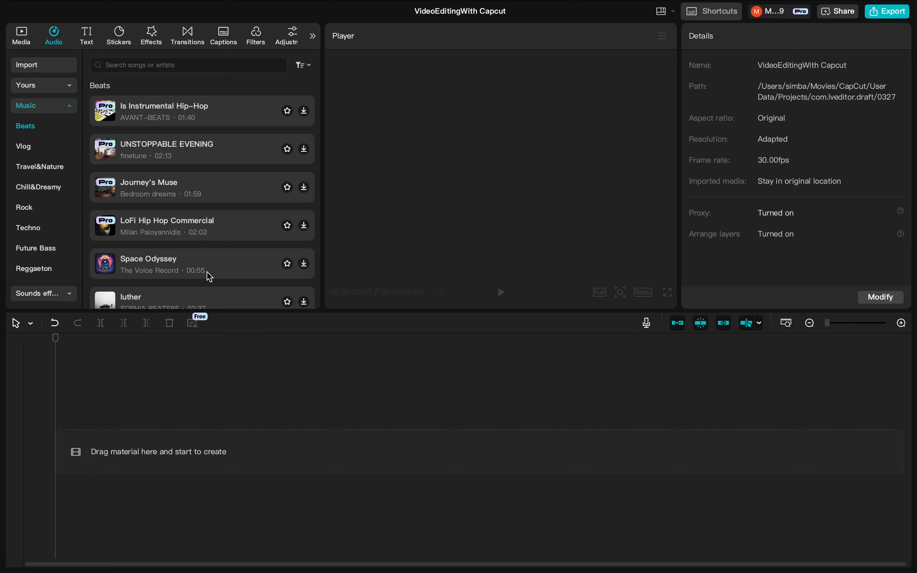
{"action": "scroll", "coordinate": [207, 270], "scroll_direction": "down", "scroll_amount": 6}
{"action": "scroll", "coordinate": [207, 270], "scroll_direction": "down", "scroll_amount": 12}
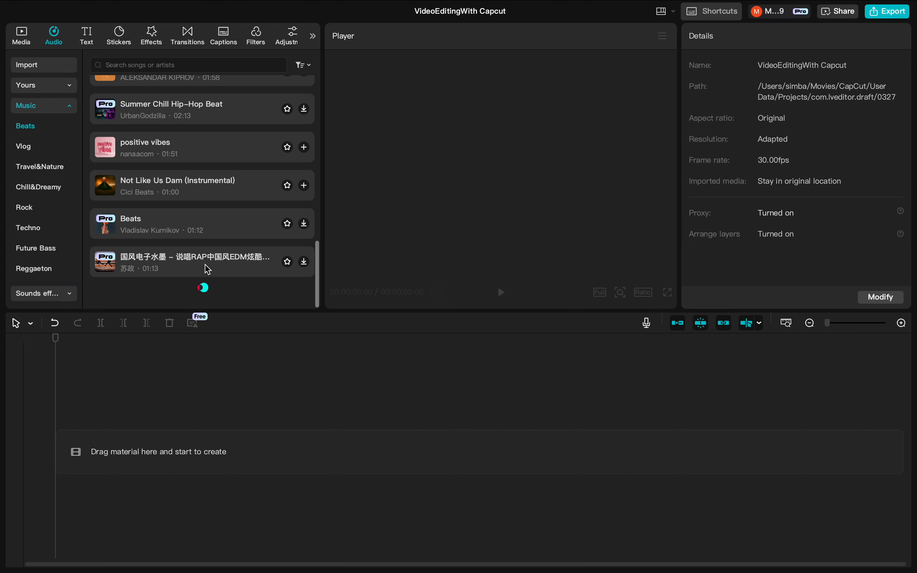
{"action": "scroll", "coordinate": [207, 266], "scroll_direction": "down", "scroll_amount": 2}
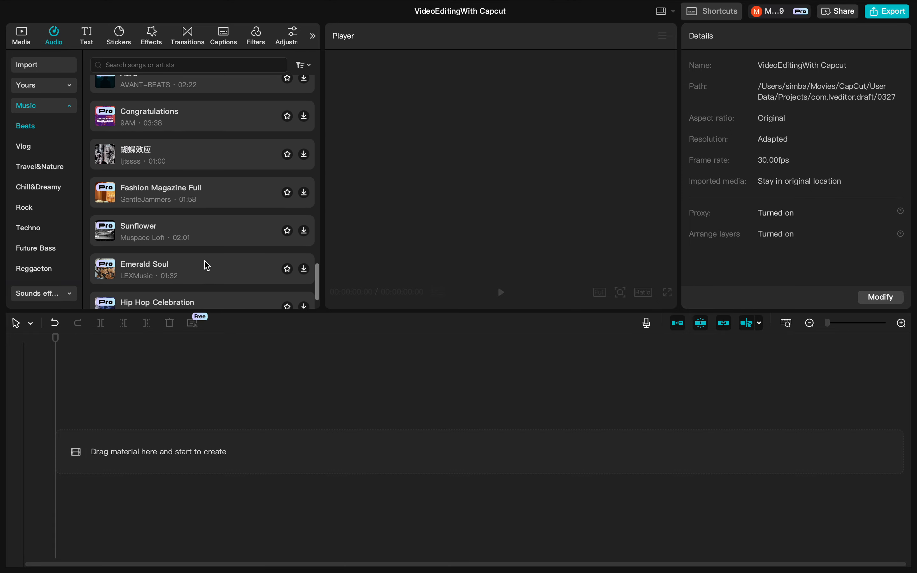
{"action": "scroll", "coordinate": [206, 267], "scroll_direction": "down", "scroll_amount": 1}
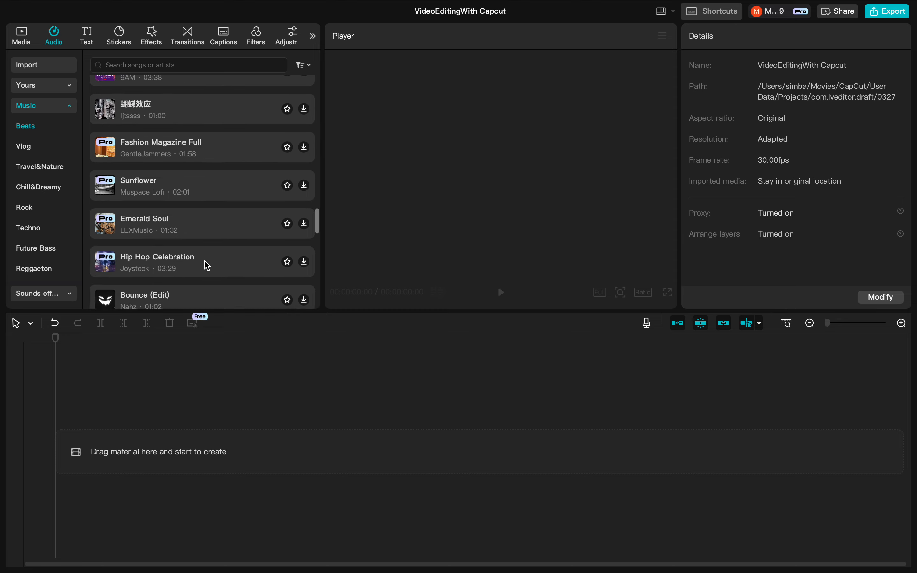
{"action": "scroll", "coordinate": [207, 266], "scroll_direction": "up", "scroll_amount": 15}
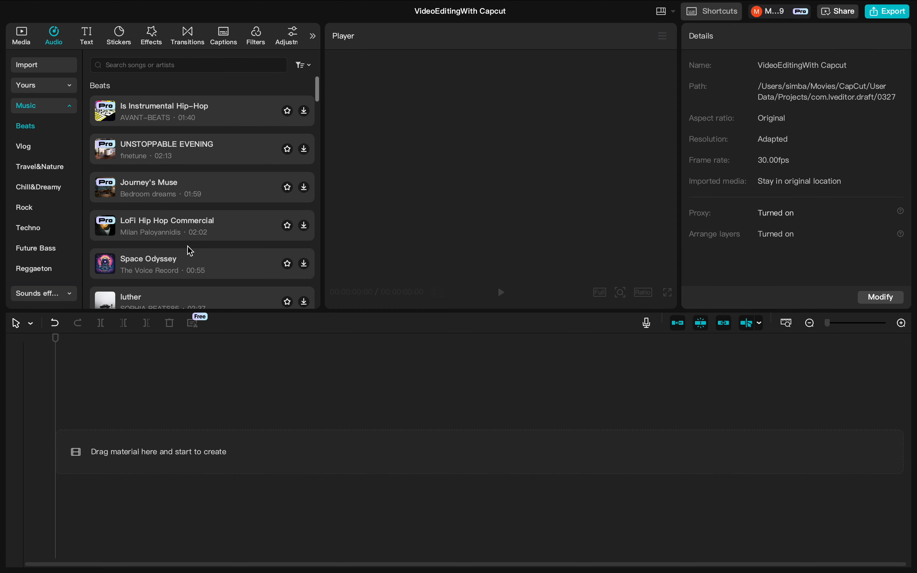
{"action": "scroll", "coordinate": [187, 258], "scroll_direction": "down", "scroll_amount": 3}
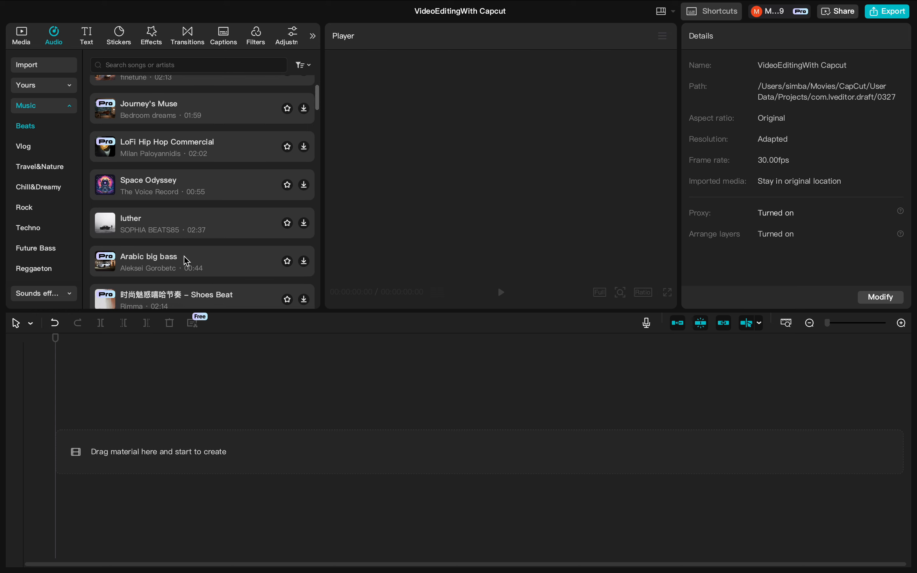
{"action": "left_click", "coordinate": [179, 221]}
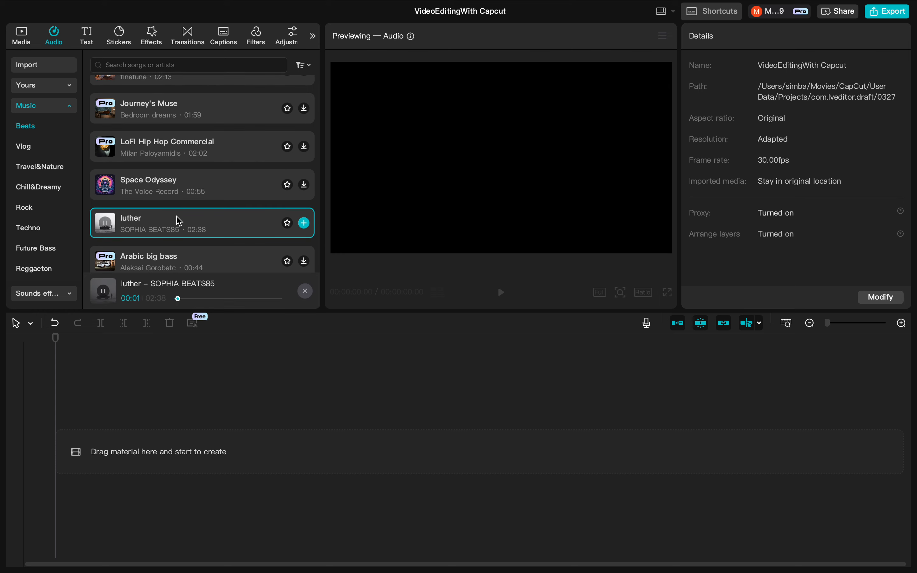
{"action": "left_click_drag", "start_coordinate": [168, 227], "coordinate": [107, 453]}
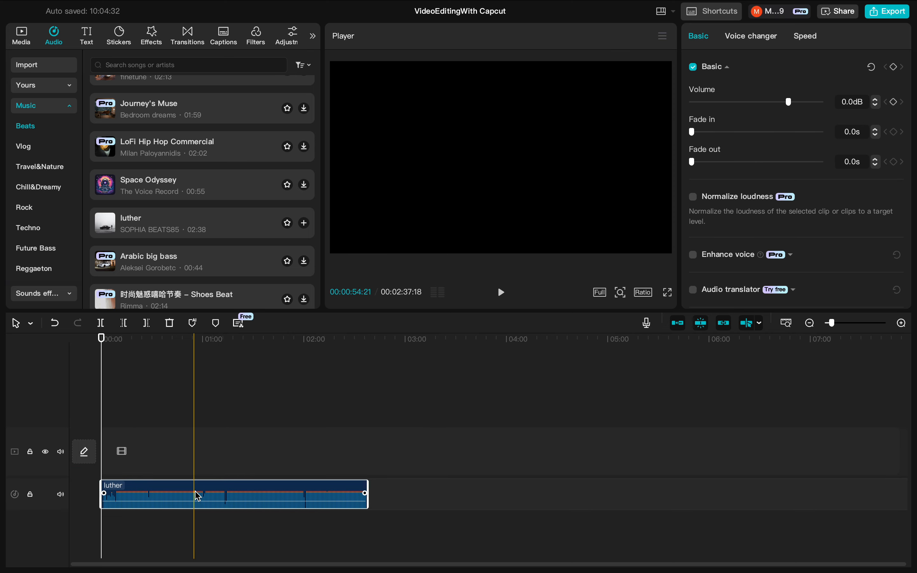
Lower the luther clip's volume to about -33.3 dB on the timeline and play the clip from the start
{"action": "mouse_move", "coordinate": [208, 501]}
{"action": "left_mouse_down"}
{"action": "mouse_move", "coordinate": [193, 508]}
{"action": "mouse_move", "coordinate": [196, 492]}
{"action": "mouse_move", "coordinate": [197, 507]}
{"action": "left_mouse_up"}
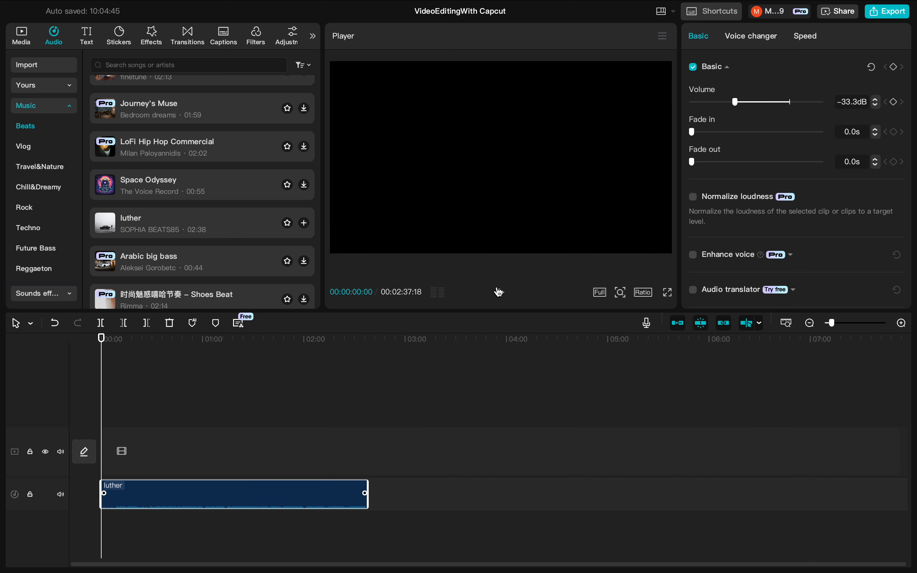
{"action": "left_click", "coordinate": [499, 292]}
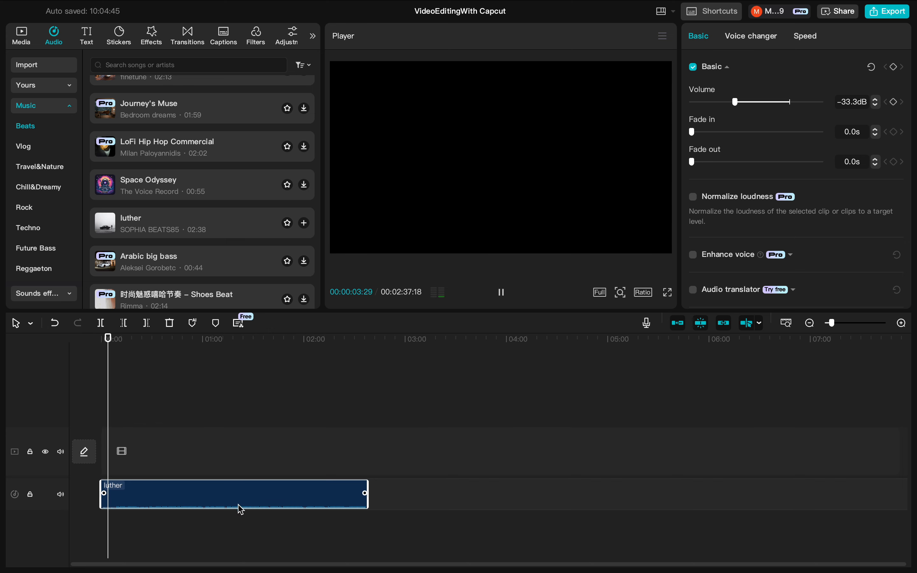
{"action": "left_click_drag", "start_coordinate": [111, 453], "coordinate": [89, 452]}
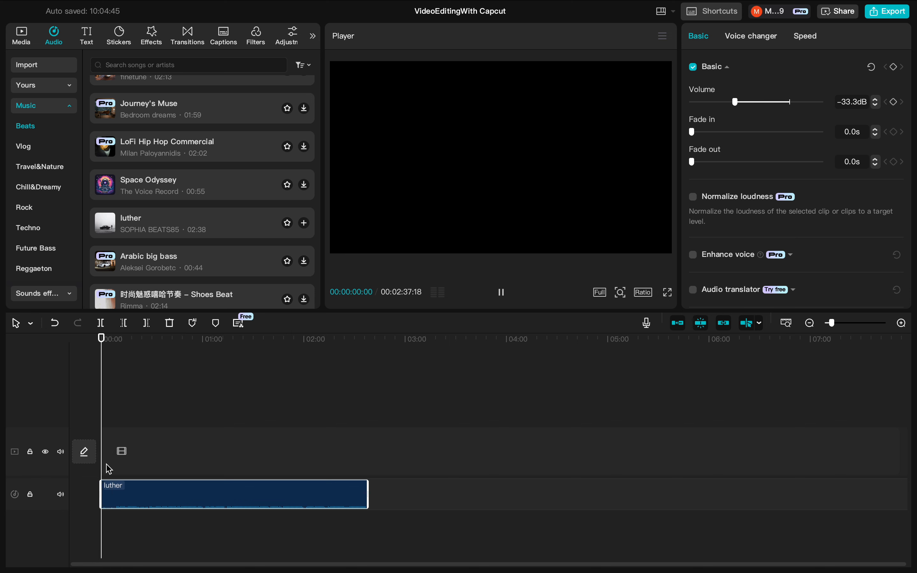
{"action": "right_click", "coordinate": [185, 504]}
{"action": "left_click", "coordinate": [155, 500]}
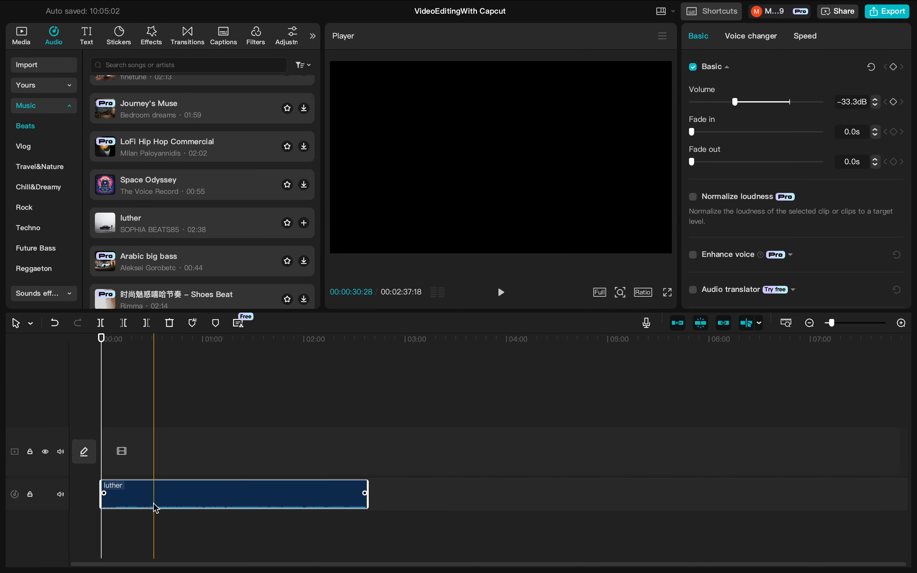
Raise the luther clip's volume to -14.7 dB, then settle it at about -23.4 dB
{"action": "left_click_drag", "start_coordinate": [735, 106], "coordinate": [764, 117]}
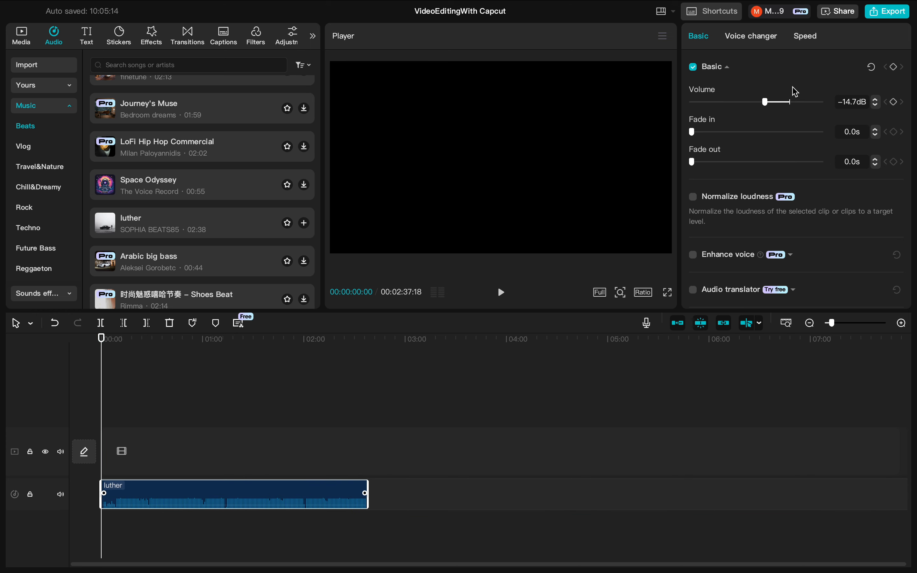
{"action": "left_click_drag", "start_coordinate": [770, 107], "coordinate": [754, 107]}
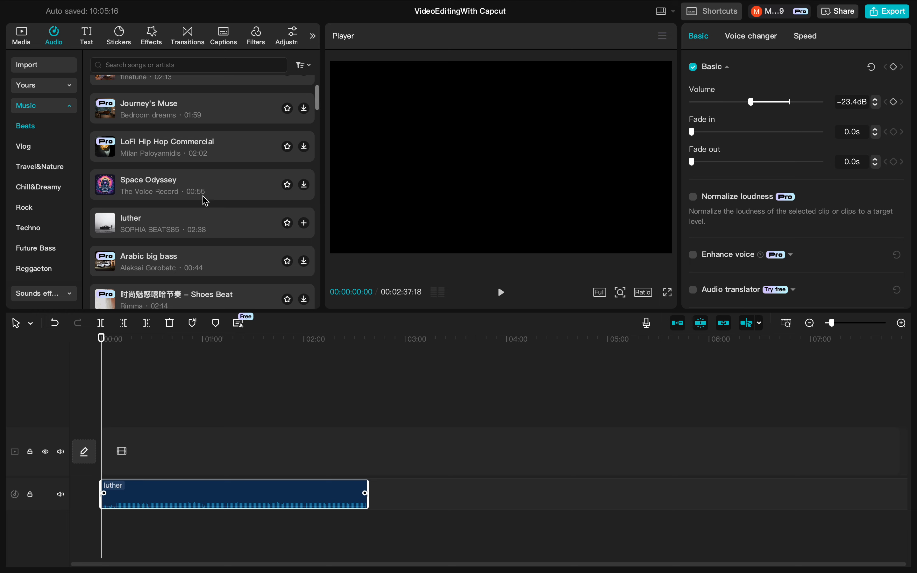
{"action": "scroll", "coordinate": [158, 185], "scroll_direction": "up", "scroll_amount": 3}
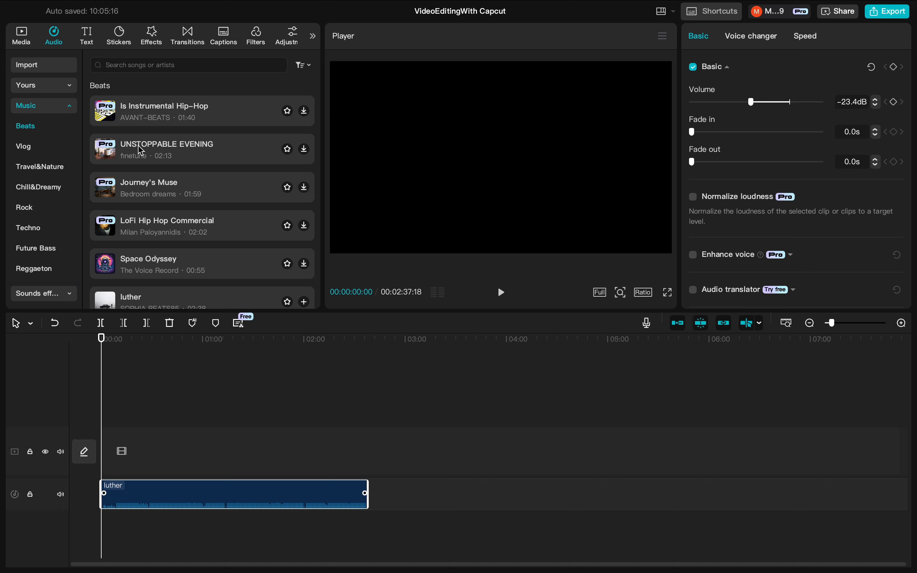
Import the video file "Untitled design (4).mp4" from the Downloads folder into the project media
{"action": "left_click", "coordinate": [28, 41]}
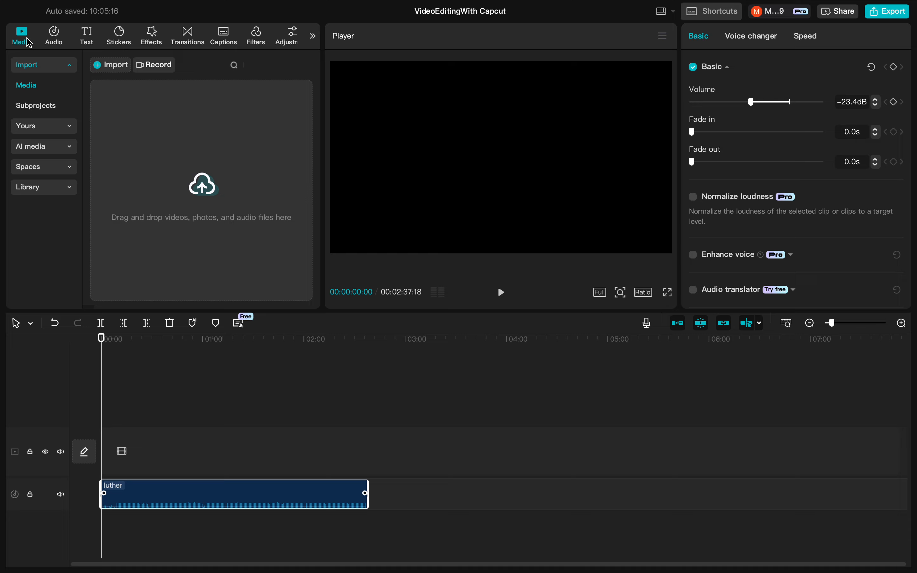
{"action": "left_click", "coordinate": [110, 65]}
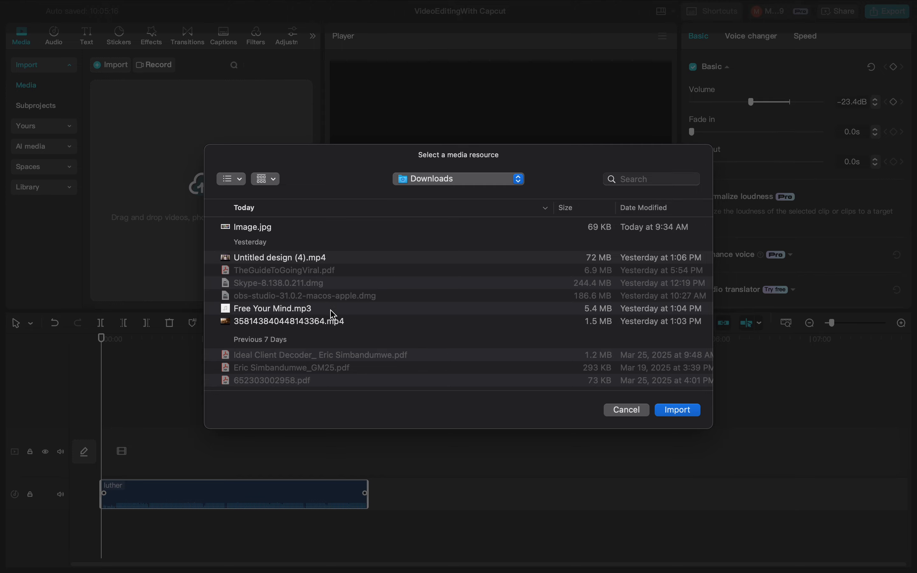
{"action": "left_click", "coordinate": [299, 262]}
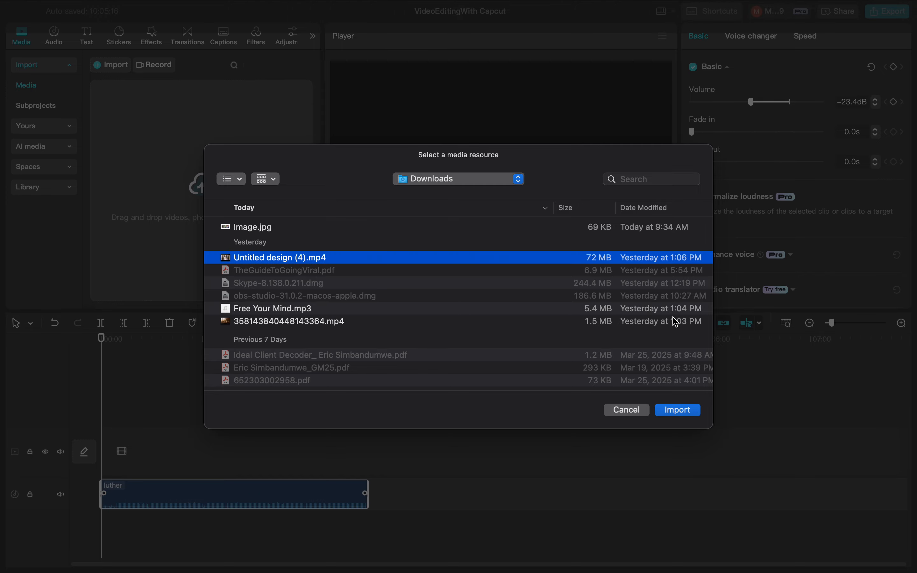
{"action": "left_click", "coordinate": [677, 412]}
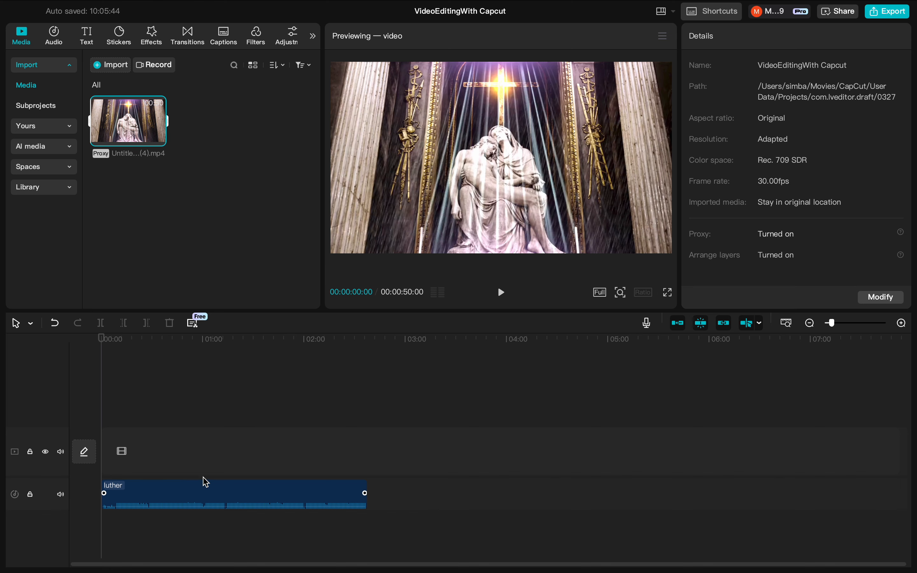
Delete the luther audio clip from the timeline
{"action": "left_click", "coordinate": [201, 494]}
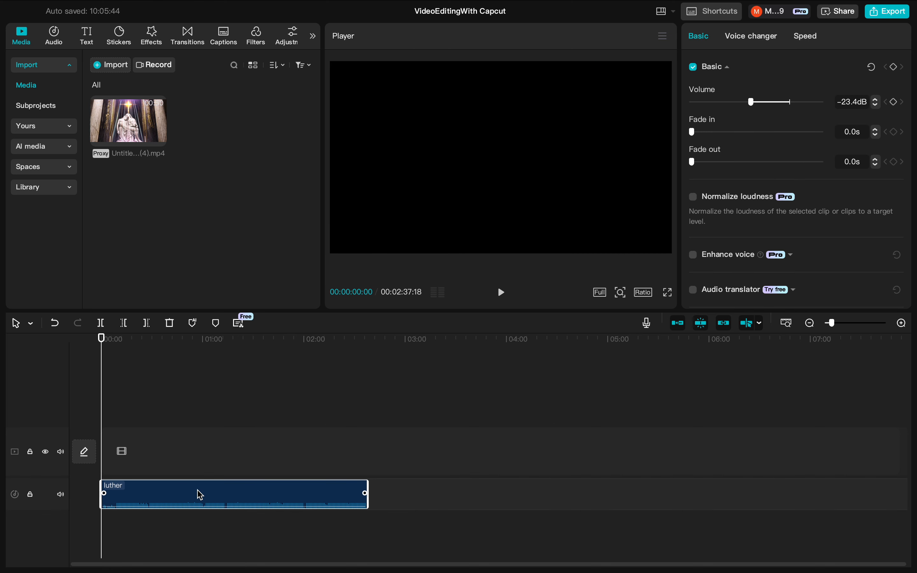
{"action": "key", "text": "Delete"}
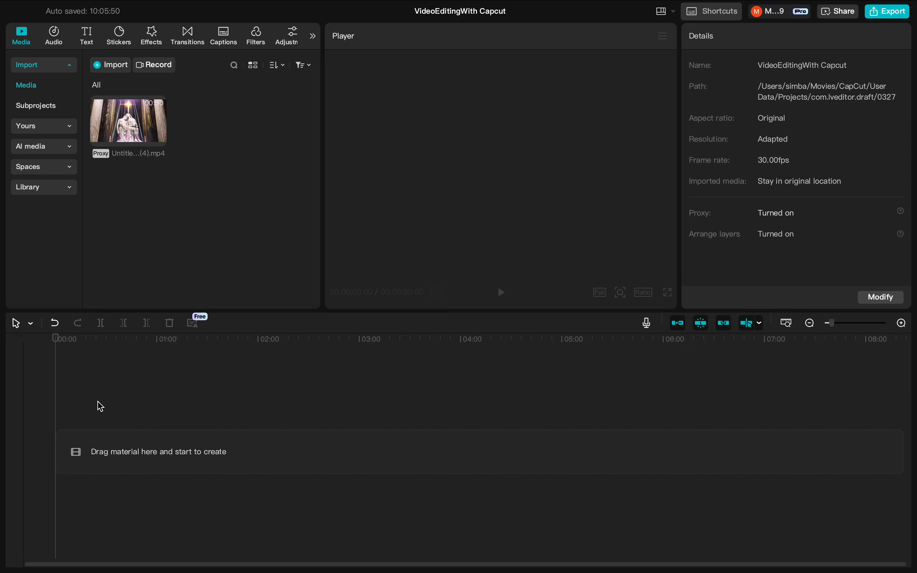
Place "Untitled design (4).mp4" at the start of the empty timeline, play it briefly and return the playhead to the start
{"action": "left_click", "coordinate": [141, 133]}
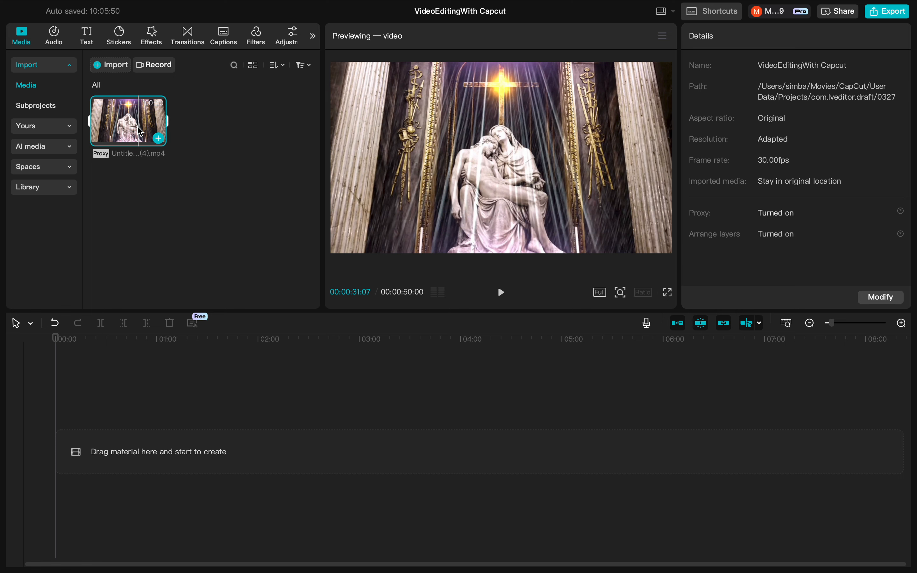
{"action": "left_click_drag", "start_coordinate": [141, 133], "coordinate": [78, 425]}
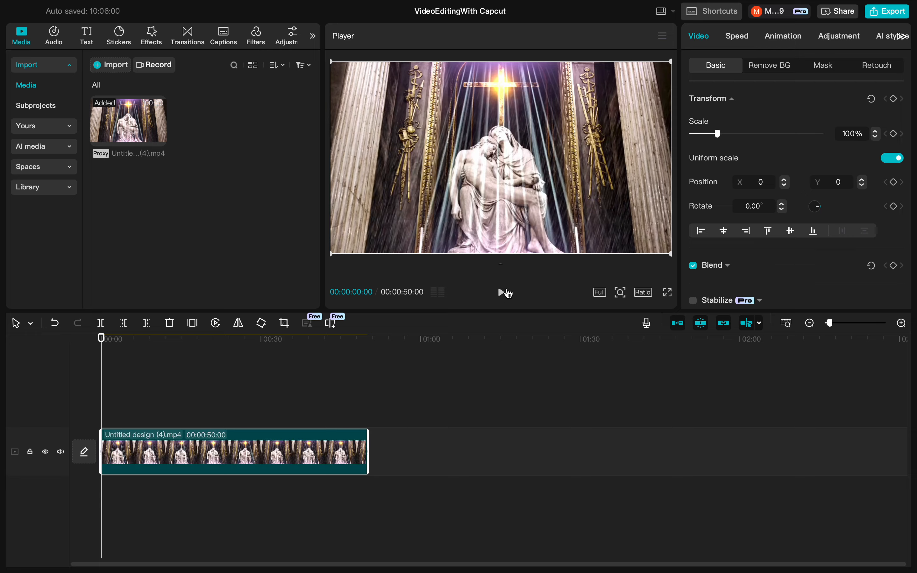
{"action": "left_click", "coordinate": [503, 292]}
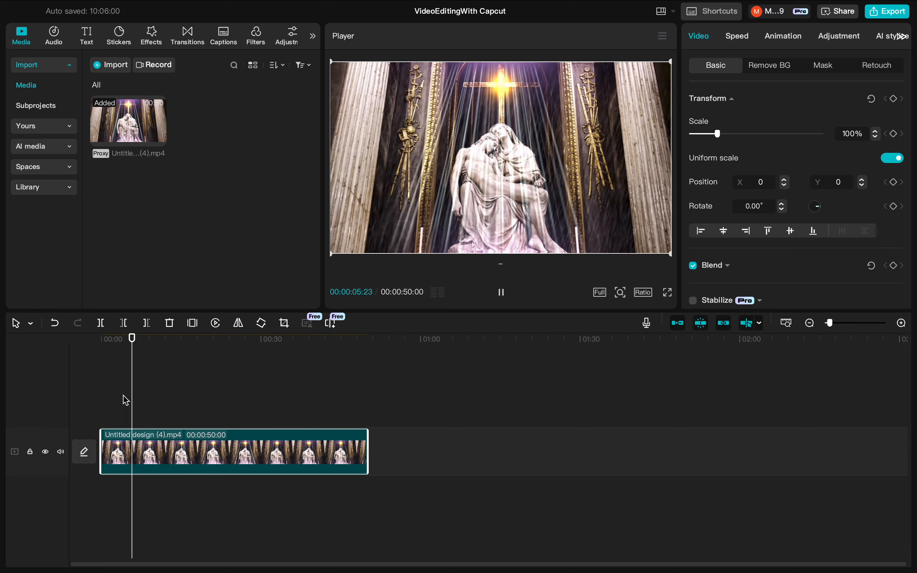
{"action": "left_click_drag", "start_coordinate": [135, 393], "coordinate": [99, 410]}
{"action": "key", "text": "space"}
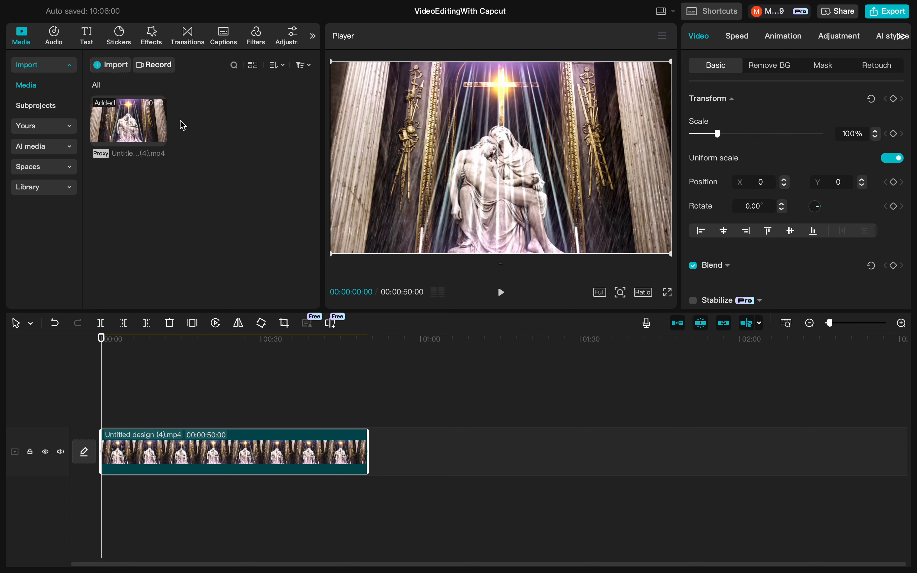
Import "Image.jpg" from the Downloads folder into the project media
{"action": "left_click", "coordinate": [110, 68]}
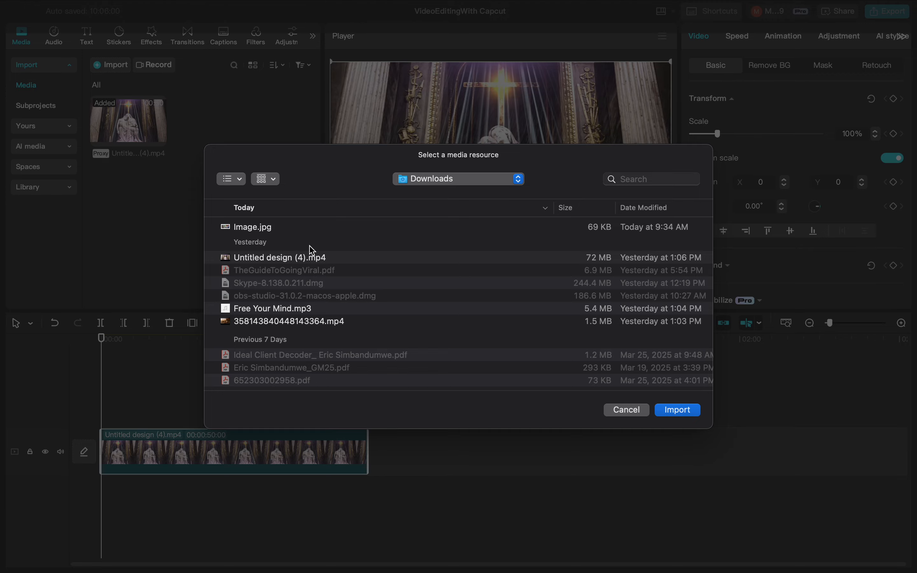
{"action": "left_click", "coordinate": [277, 229]}
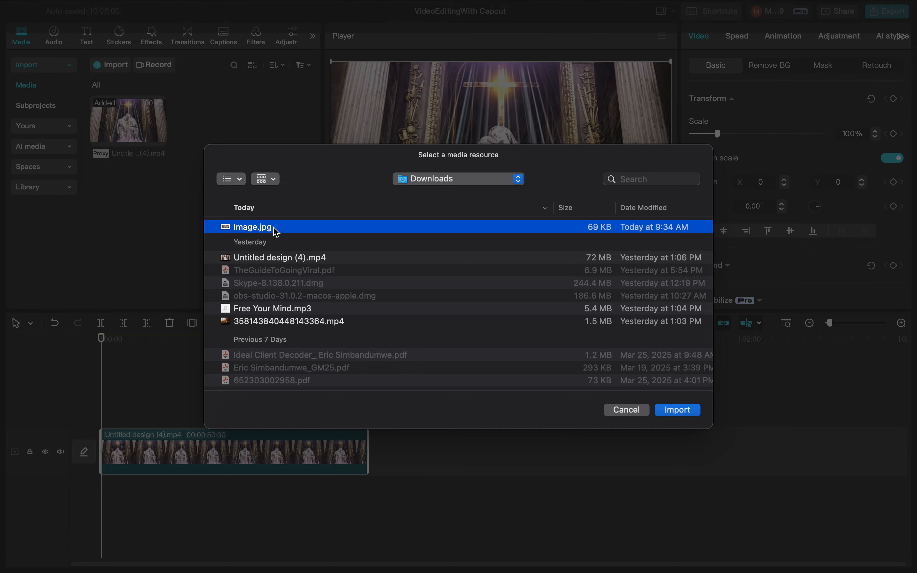
{"action": "left_click", "coordinate": [679, 410]}
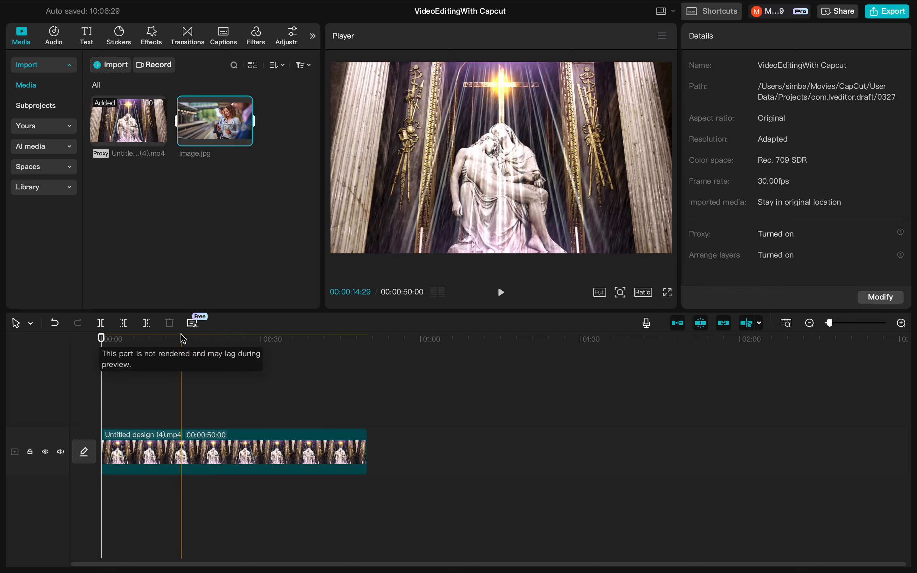
Remove the background of the timeline's video clip with Auto removal and move the clip to a track above the main track
{"action": "left_click", "coordinate": [142, 465]}
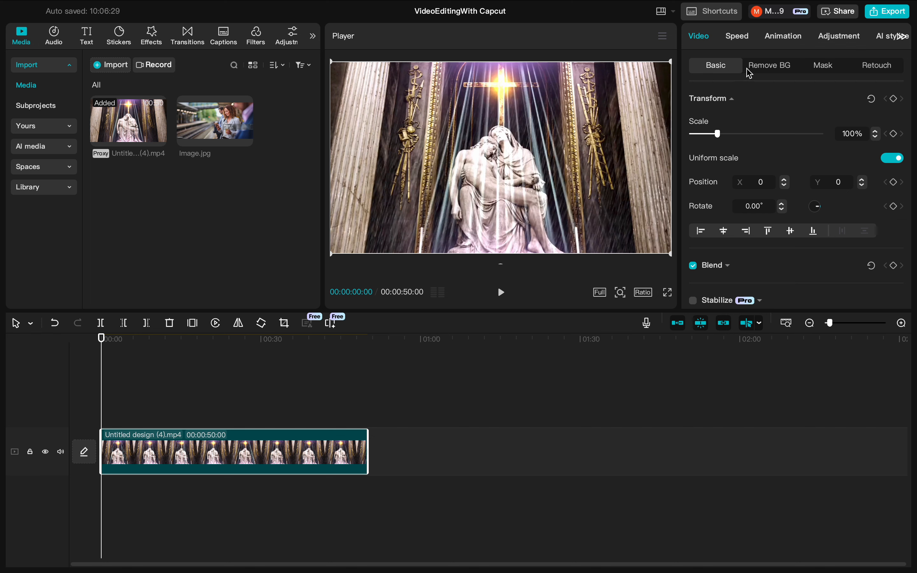
{"action": "left_click", "coordinate": [778, 72]}
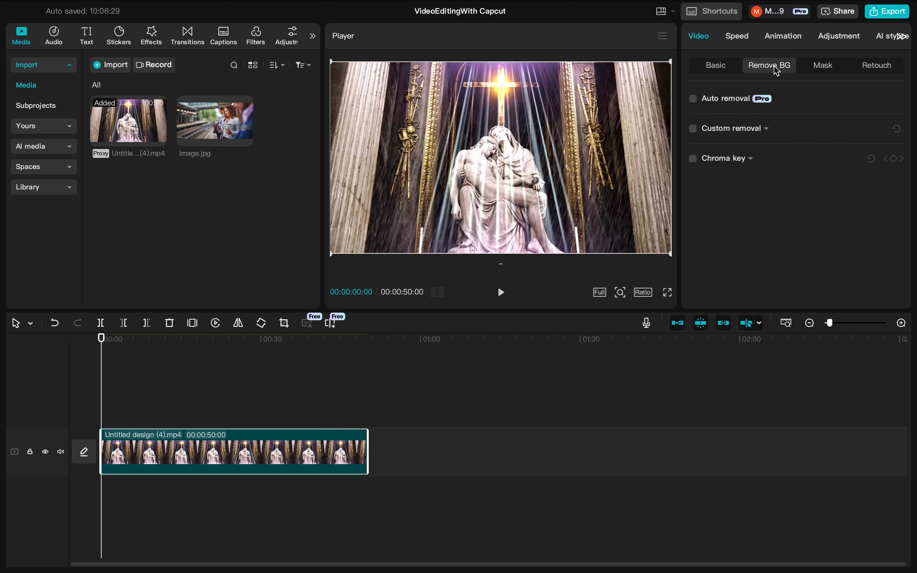
{"action": "left_click", "coordinate": [699, 102]}
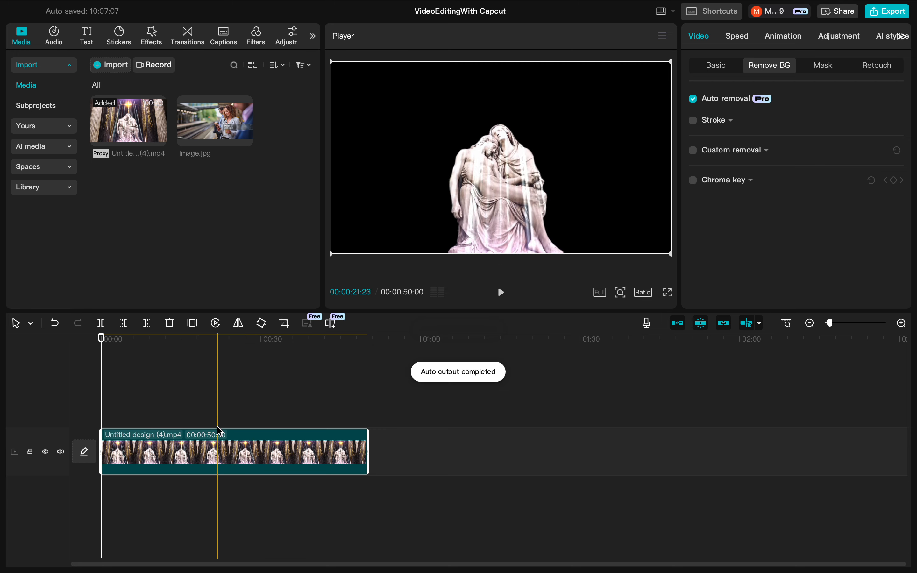
{"action": "left_click_drag", "start_coordinate": [212, 451], "coordinate": [209, 418]}
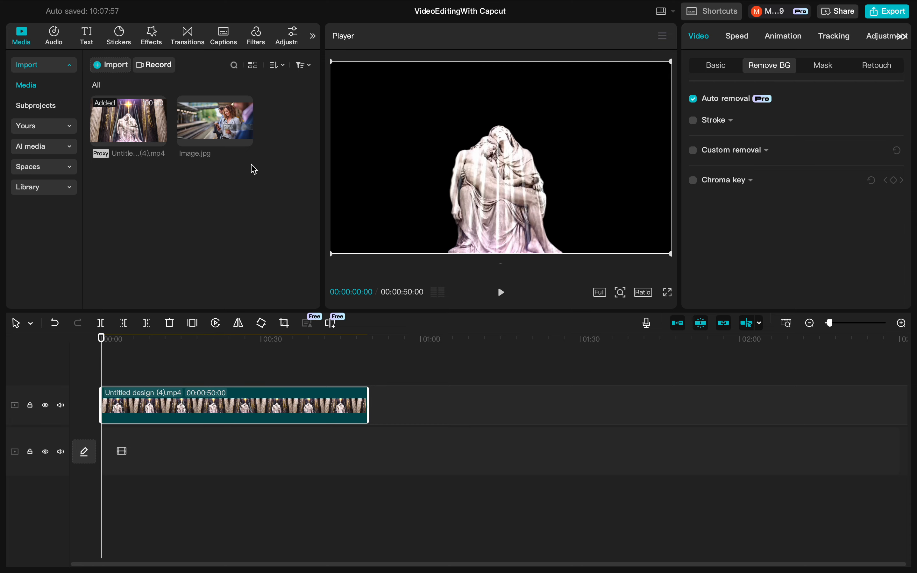
Place Image.jpg at the start of the main track beneath the video clip, then slightly enlarge and reposition it behind the statue
{"action": "left_click_drag", "start_coordinate": [221, 150], "coordinate": [122, 456]}
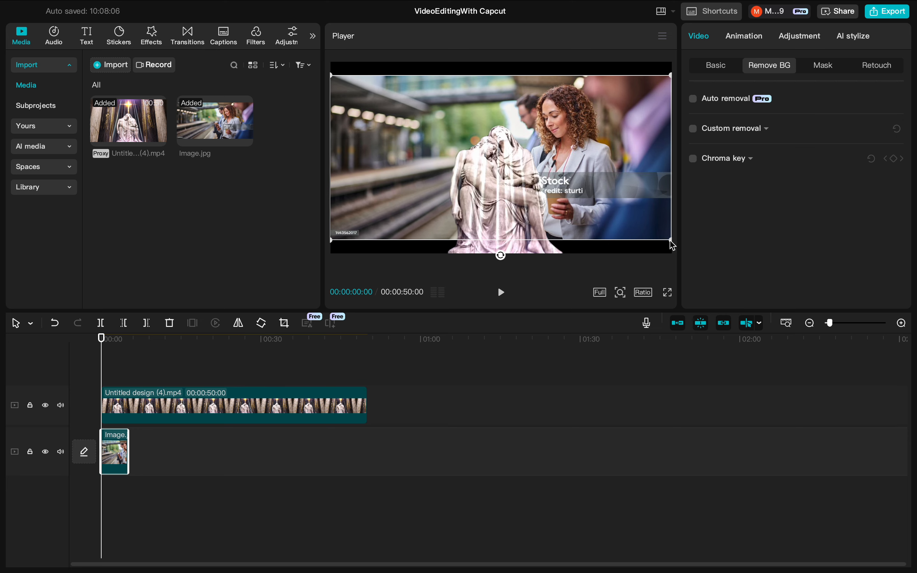
{"action": "left_click_drag", "start_coordinate": [670, 240], "coordinate": [589, 321]}
{"action": "left_click_drag", "start_coordinate": [666, 236], "coordinate": [666, 251]}
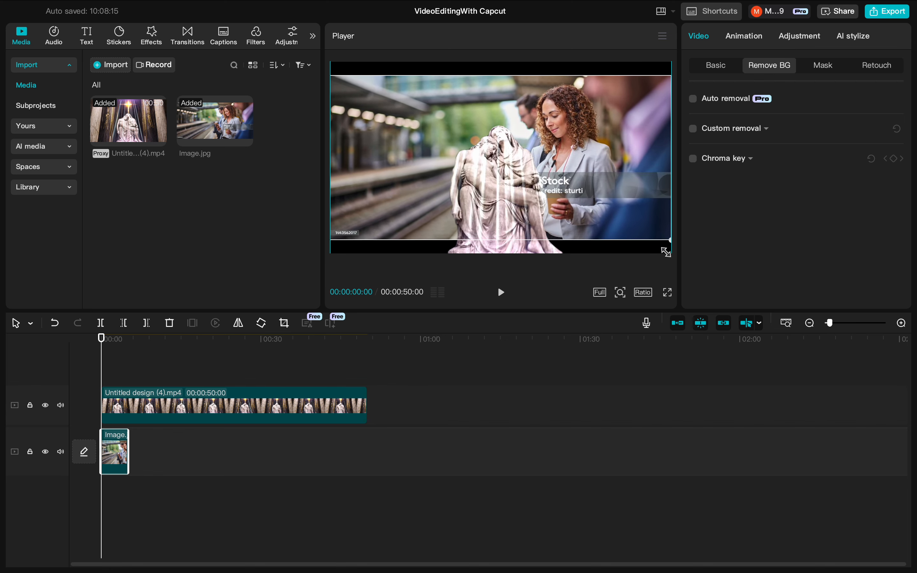
{"action": "left_click_drag", "start_coordinate": [605, 211], "coordinate": [605, 234]}
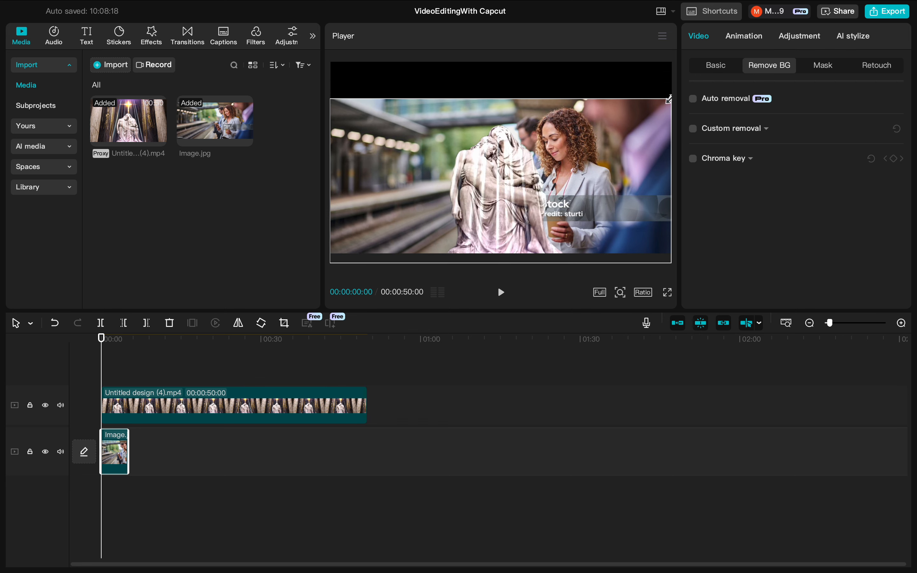
{"action": "left_click_drag", "start_coordinate": [668, 99], "coordinate": [670, 53]}
{"action": "mouse_move", "coordinate": [580, 184]}
{"action": "left_mouse_down"}
{"action": "mouse_move", "coordinate": [571, 138]}
{"action": "mouse_move", "coordinate": [579, 178]}
{"action": "mouse_move", "coordinate": [579, 169]}
{"action": "left_mouse_up"}
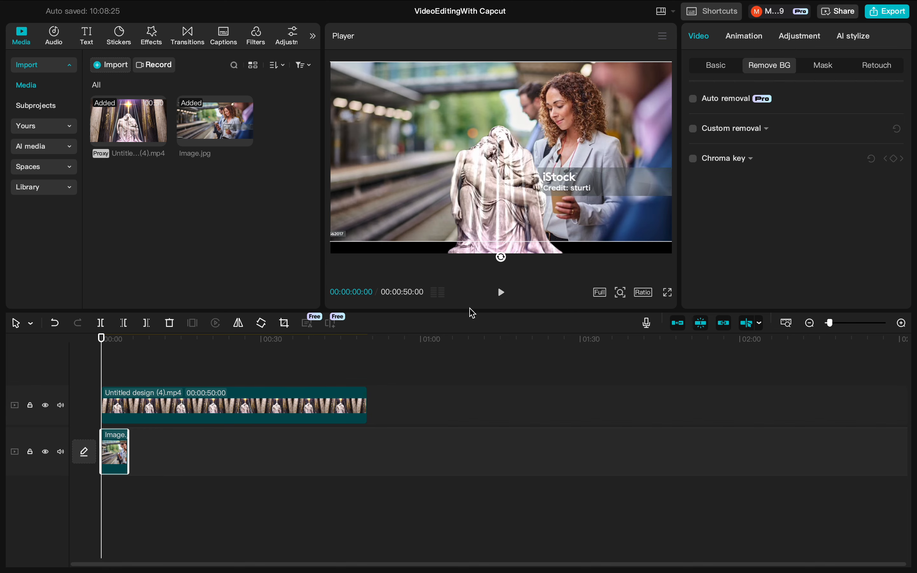
Extend the Image.jpg clip to the video's 50-second length, preview the result and return the playhead to the start
{"action": "left_click", "coordinate": [498, 293]}
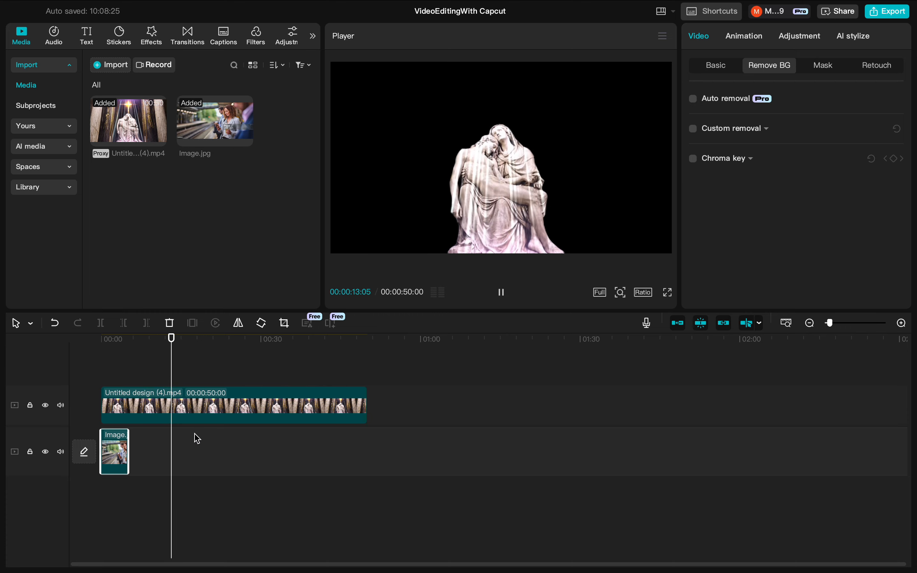
{"action": "left_click_drag", "start_coordinate": [174, 446], "coordinate": [364, 436]}
{"action": "left_click", "coordinate": [502, 294]}
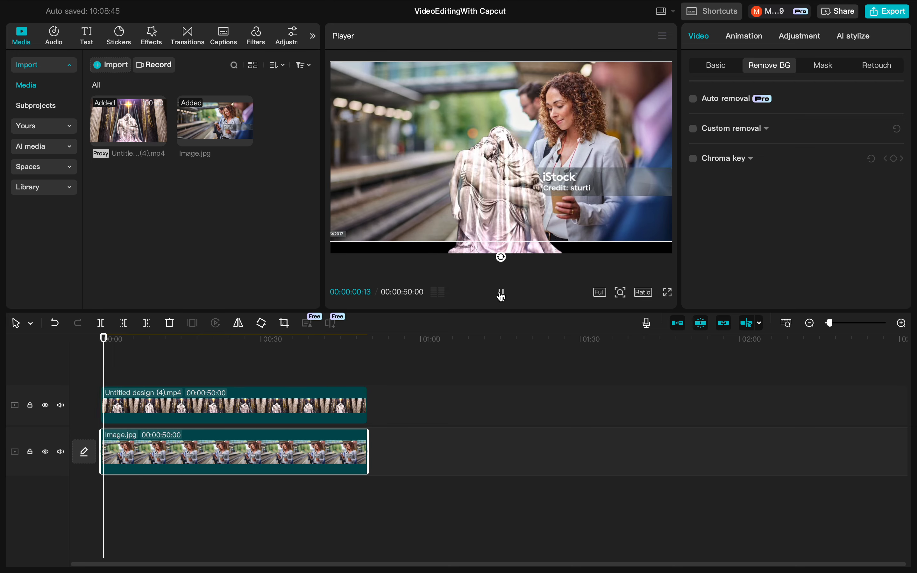
{"action": "left_click_drag", "start_coordinate": [113, 381], "coordinate": [220, 386]}
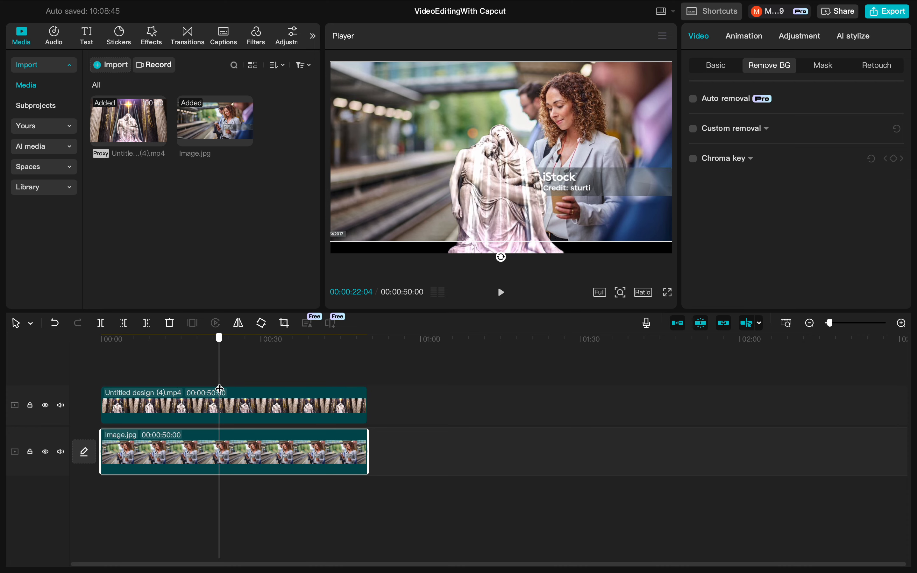
{"action": "left_click", "coordinate": [501, 293]}
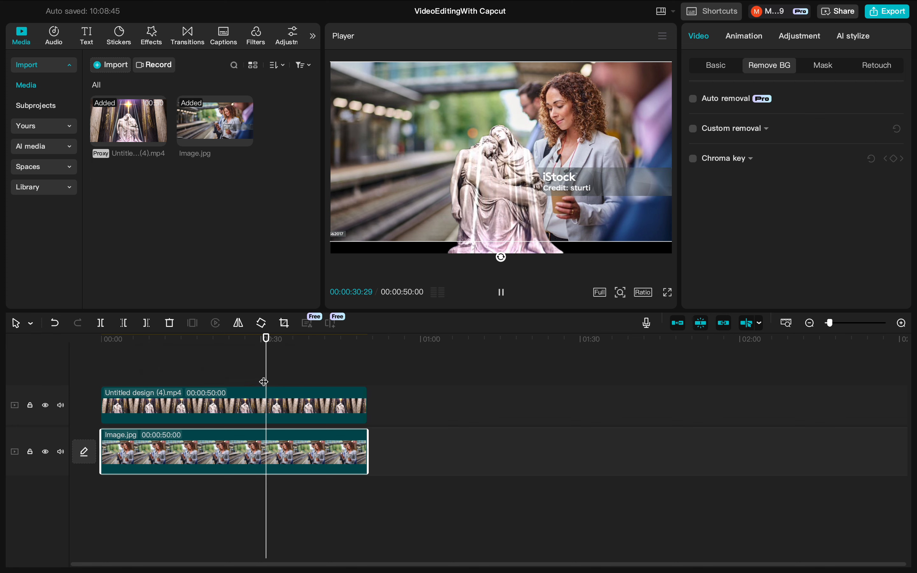
{"action": "left_click_drag", "start_coordinate": [265, 381], "coordinate": [100, 387]}
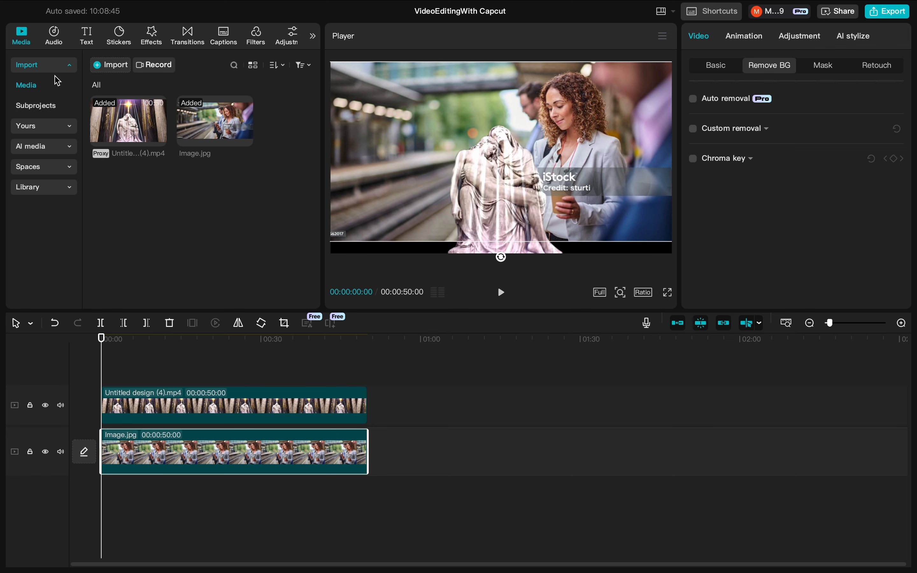
Add the luther track from the Beats music collection at the start of the timeline, below the image clip
{"action": "left_click", "coordinate": [60, 67]}
{"action": "left_click", "coordinate": [61, 68]}
{"action": "left_click", "coordinate": [54, 36]}
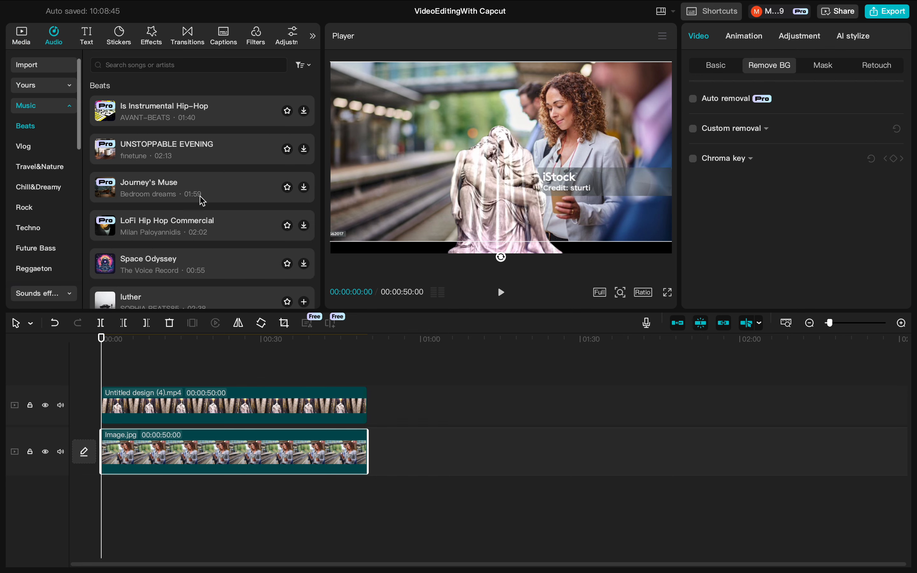
{"action": "scroll", "coordinate": [206, 227], "scroll_direction": "down", "scroll_amount": 3}
{"action": "scroll", "coordinate": [212, 258], "scroll_direction": "down", "scroll_amount": 5}
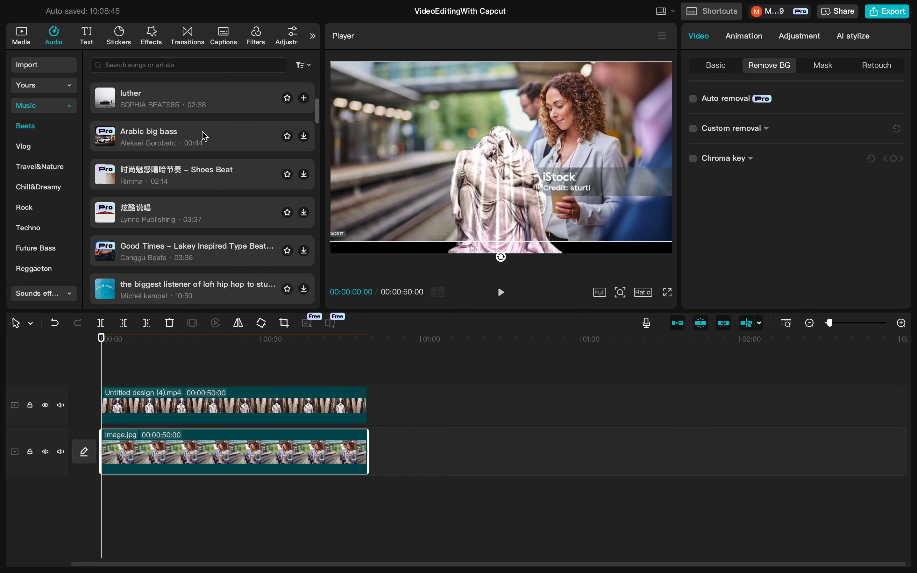
{"action": "left_click", "coordinate": [198, 111]}
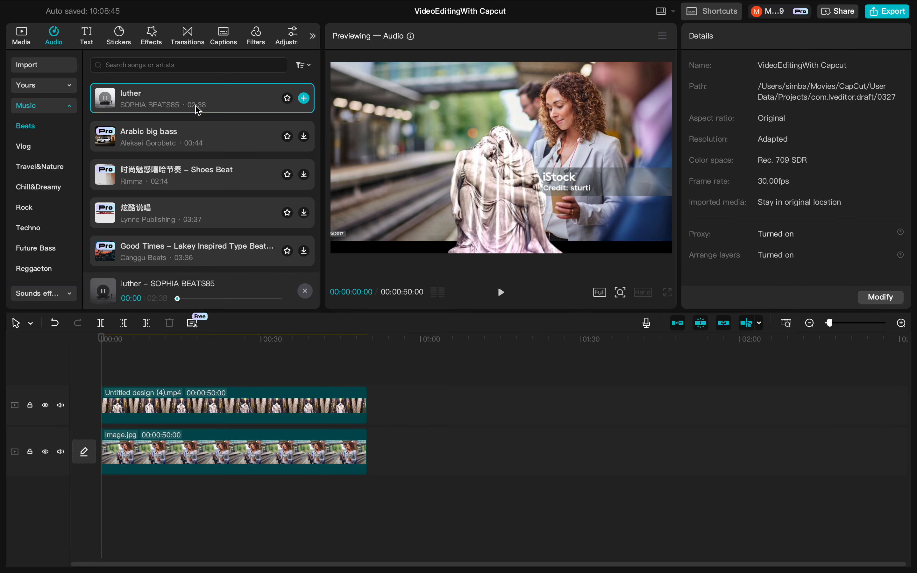
{"action": "left_click_drag", "start_coordinate": [197, 107], "coordinate": [102, 493]}
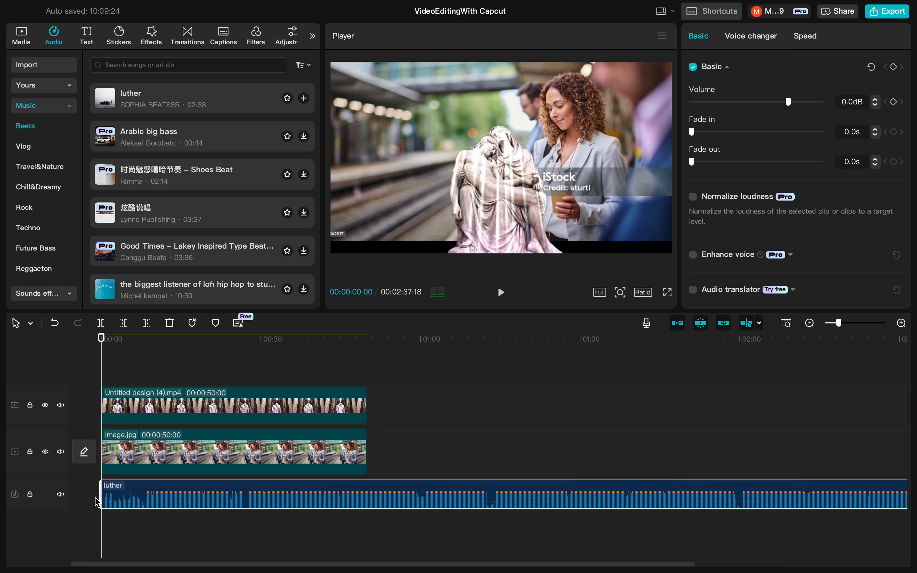
Trim the end of the luther clip to the 50-second mark and lower its volume to -4.6 dB
{"action": "left_click", "coordinate": [689, 490]}
{"action": "left_click_drag", "start_coordinate": [689, 490], "coordinate": [157, 474]}
{"action": "scroll", "coordinate": [683, 502], "scroll_direction": "right", "scroll_amount": 3}
{"action": "scroll", "coordinate": [684, 502], "scroll_direction": "right", "scroll_amount": 5}
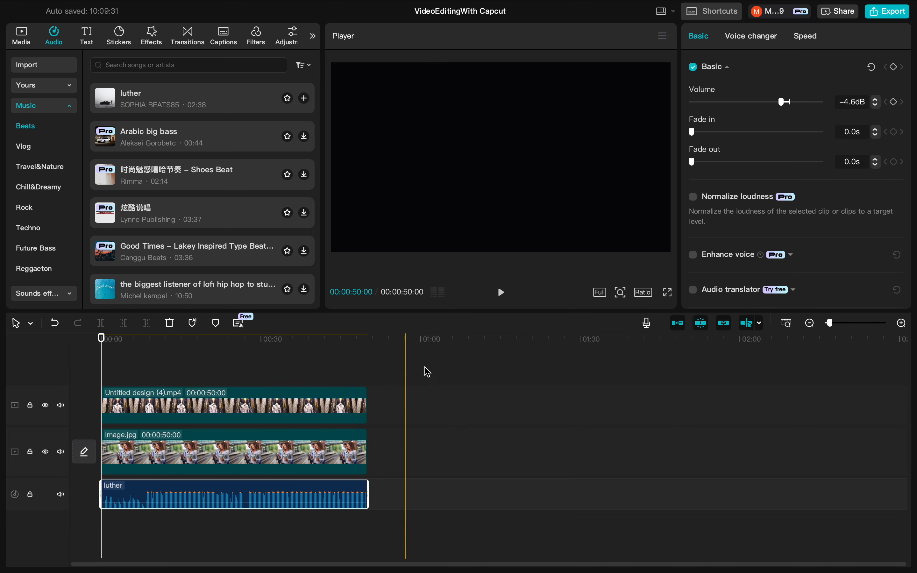
Play the opening of the timeline with the music and return the playhead to the start
{"action": "left_click", "coordinate": [503, 300]}
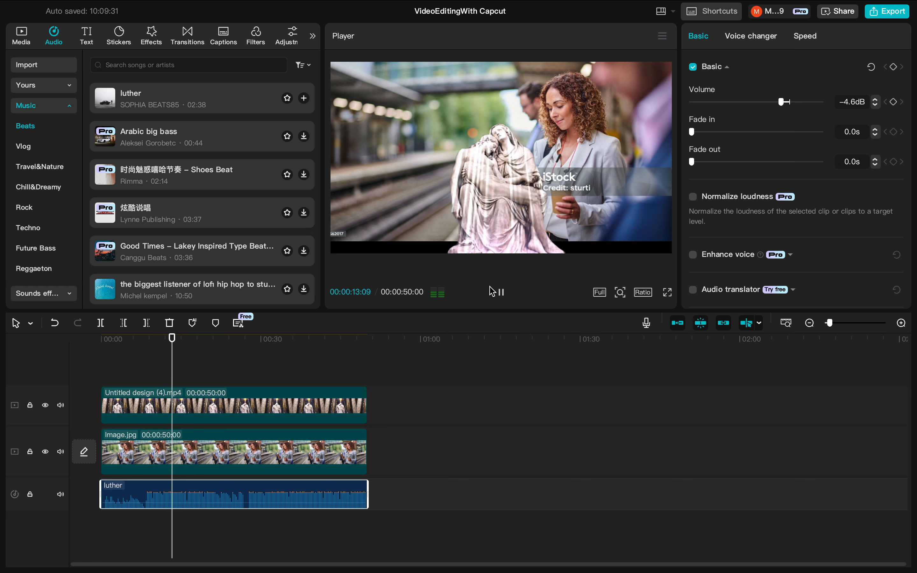
{"action": "left_click", "coordinate": [501, 293]}
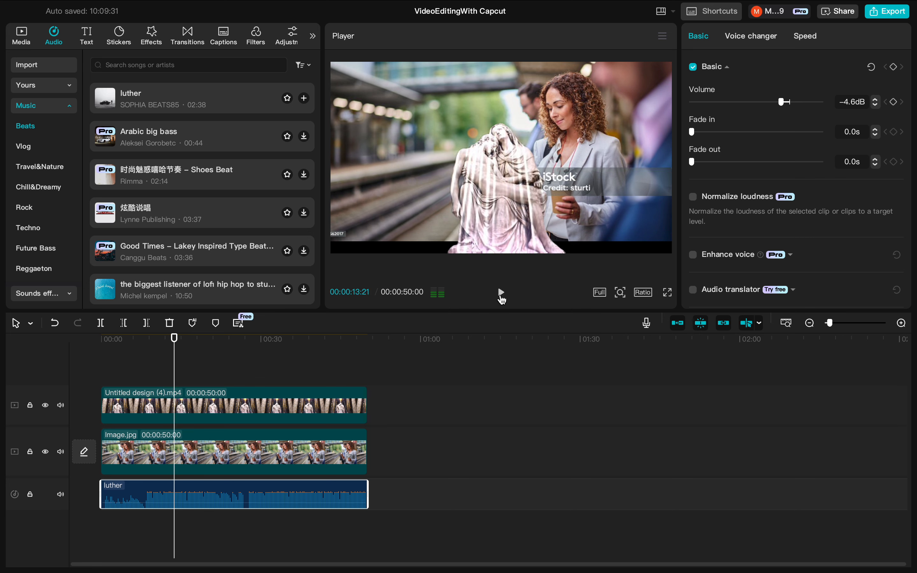
{"action": "left_click", "coordinate": [175, 388]}
{"action": "key", "text": "Home"}
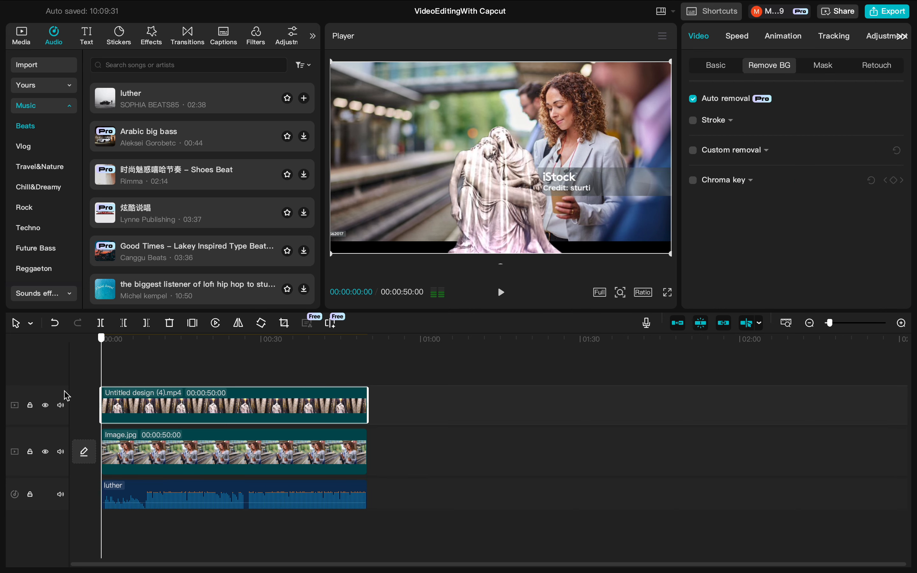
Lower the volume of the luther clip to -15.5 dB
{"action": "left_click", "coordinate": [159, 498]}
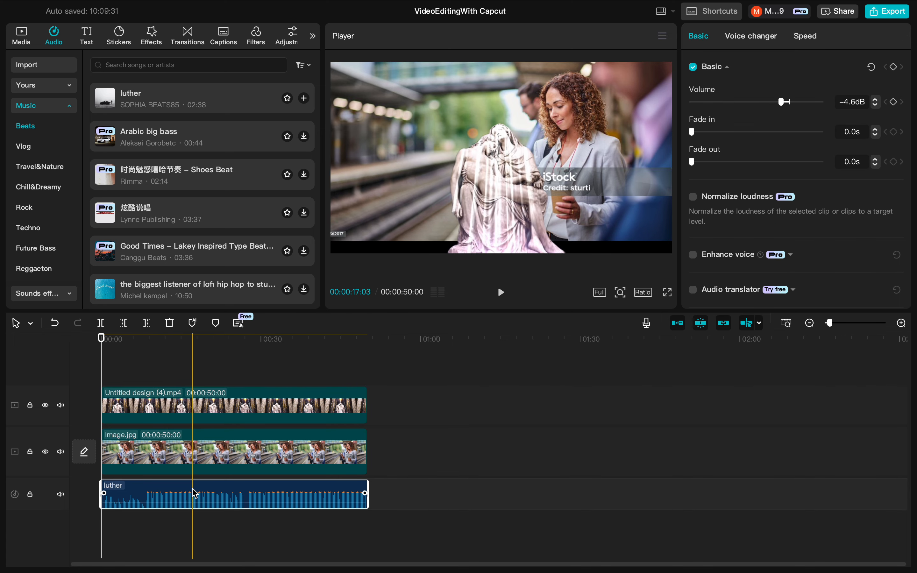
{"action": "left_click_drag", "start_coordinate": [188, 493], "coordinate": [188, 493]}
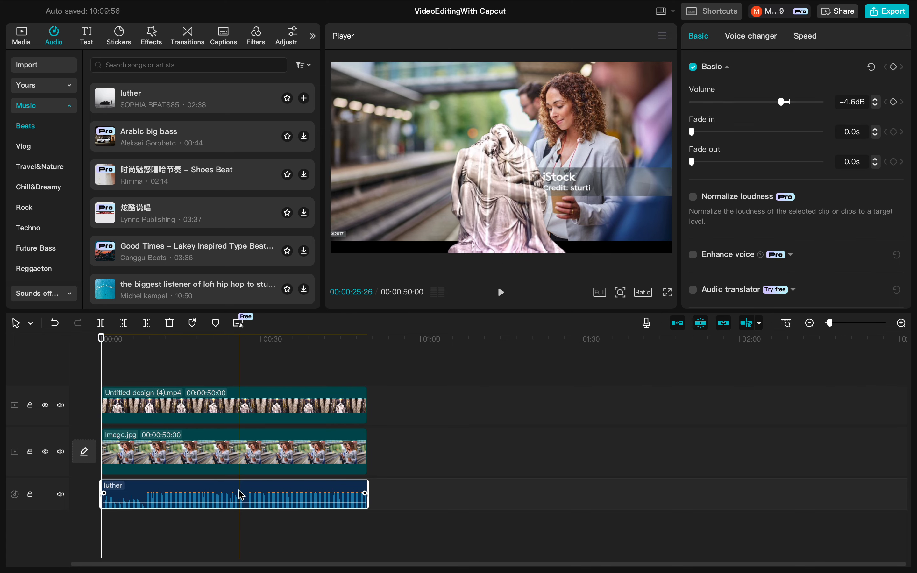
{"action": "right_click", "coordinate": [241, 508]}
{"action": "left_click", "coordinate": [221, 508]}
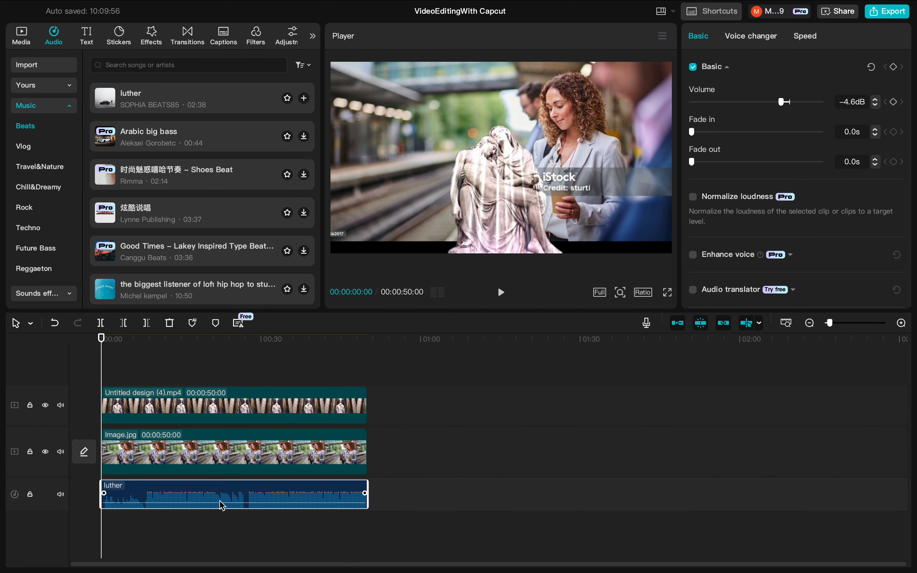
{"action": "mouse_move", "coordinate": [223, 501]}
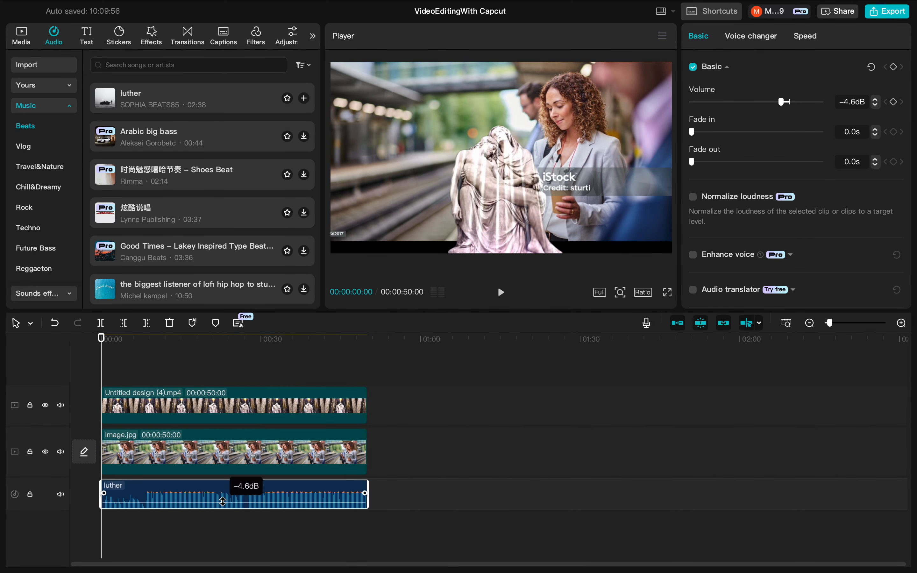
{"action": "left_click_drag", "start_coordinate": [223, 501], "coordinate": [219, 507]}
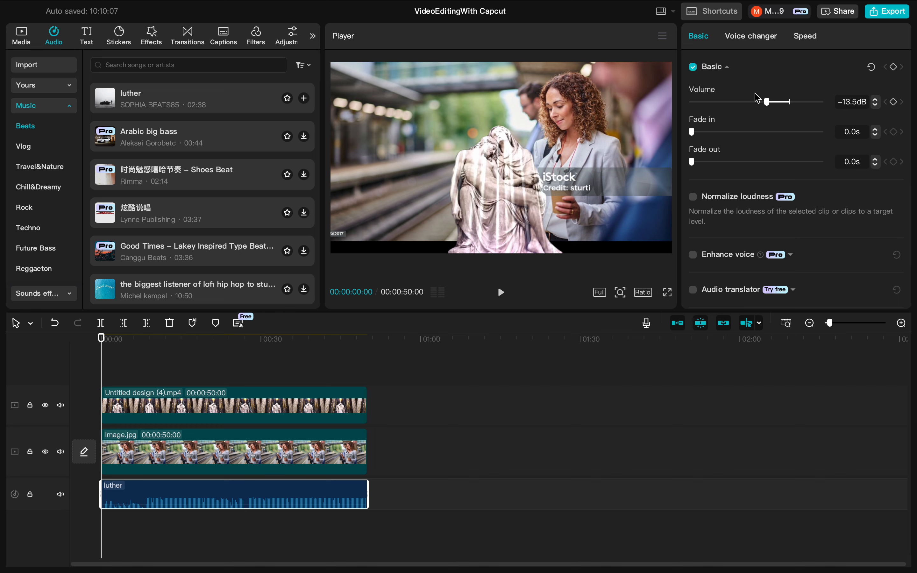
{"action": "mouse_move", "coordinate": [768, 103]}
{"action": "left_mouse_down"}
{"action": "mouse_move", "coordinate": [706, 107]}
{"action": "mouse_move", "coordinate": [775, 107]}
{"action": "mouse_move", "coordinate": [763, 112]}
{"action": "left_mouse_up"}
Mute the track holding the "Untitled design (4).mp4" clip
{"action": "left_click", "coordinate": [182, 406]}
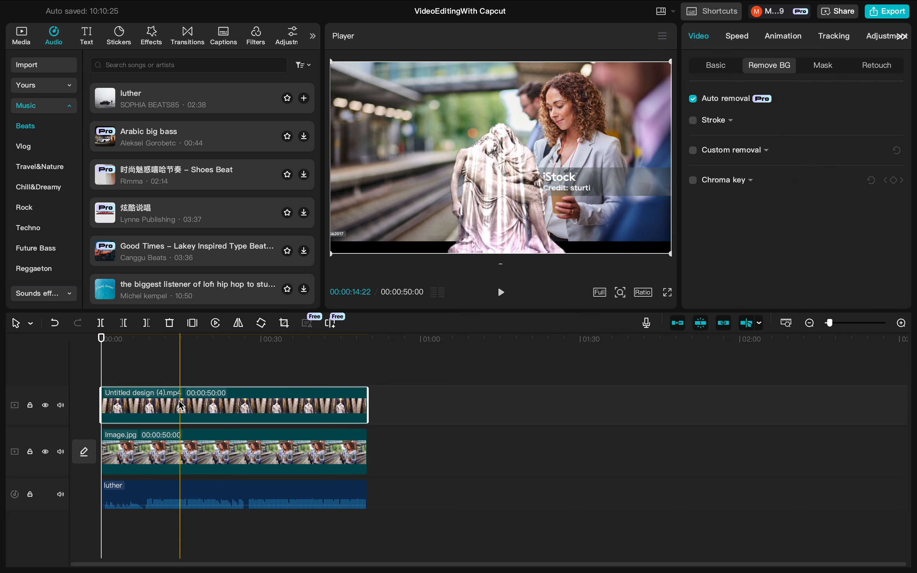
{"action": "left_click", "coordinate": [60, 405]}
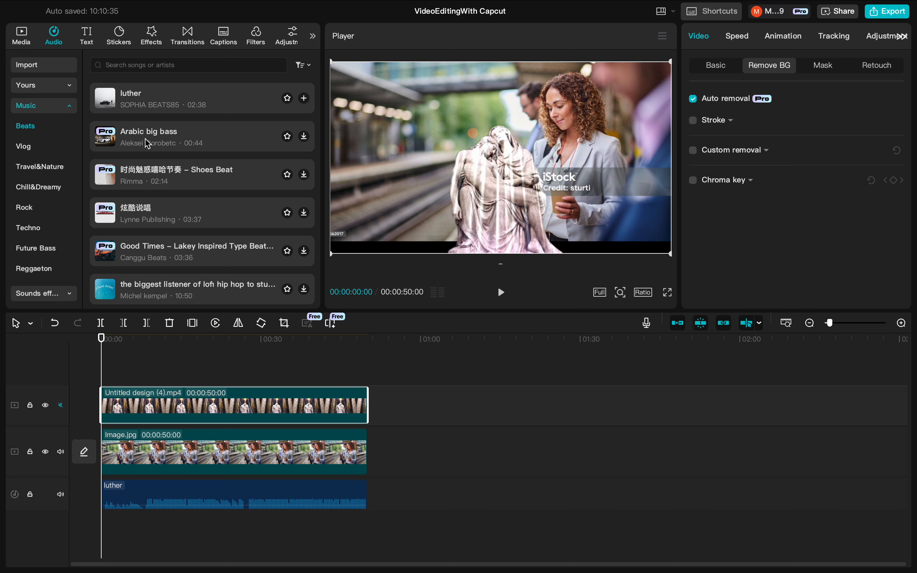
Import "Free Your Mind.mp3" from the Downloads folder into the project media
{"action": "scroll", "coordinate": [158, 132], "scroll_direction": "up", "scroll_amount": 5}
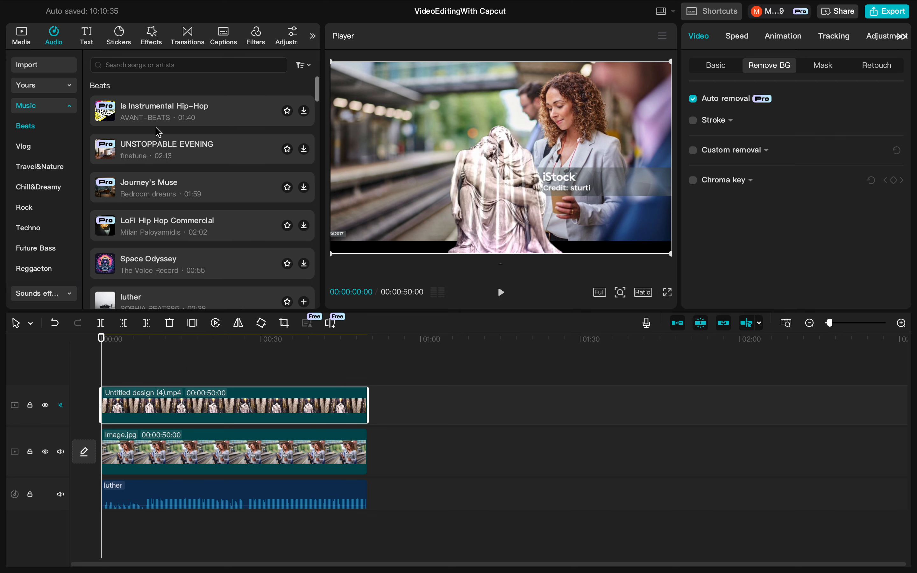
{"action": "left_click", "coordinate": [26, 42]}
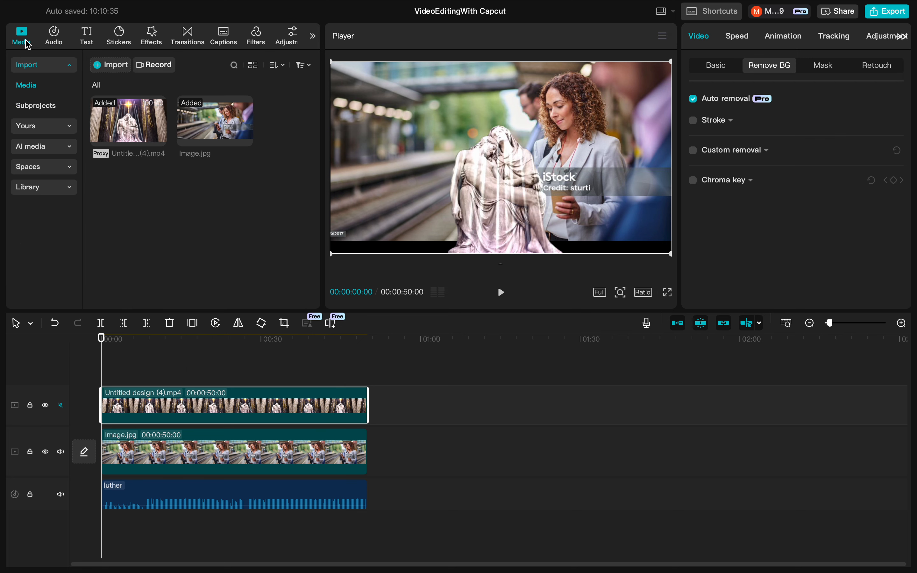
{"action": "left_click", "coordinate": [108, 65]}
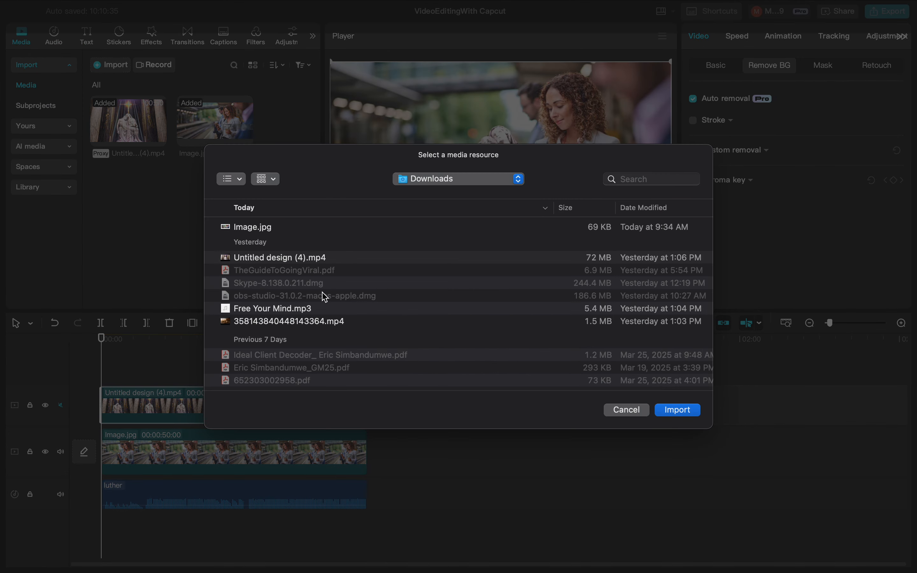
{"action": "left_click", "coordinate": [306, 310]}
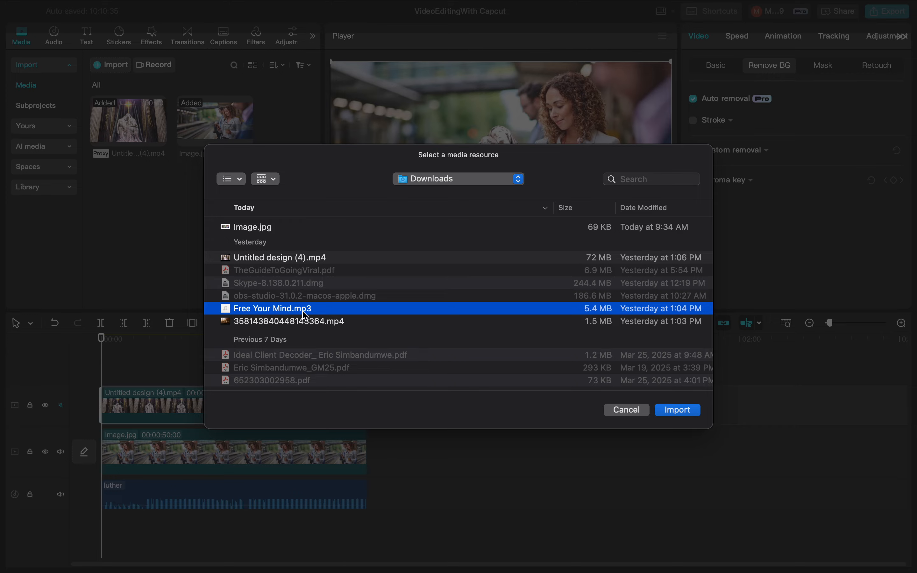
{"action": "left_click", "coordinate": [688, 412]}
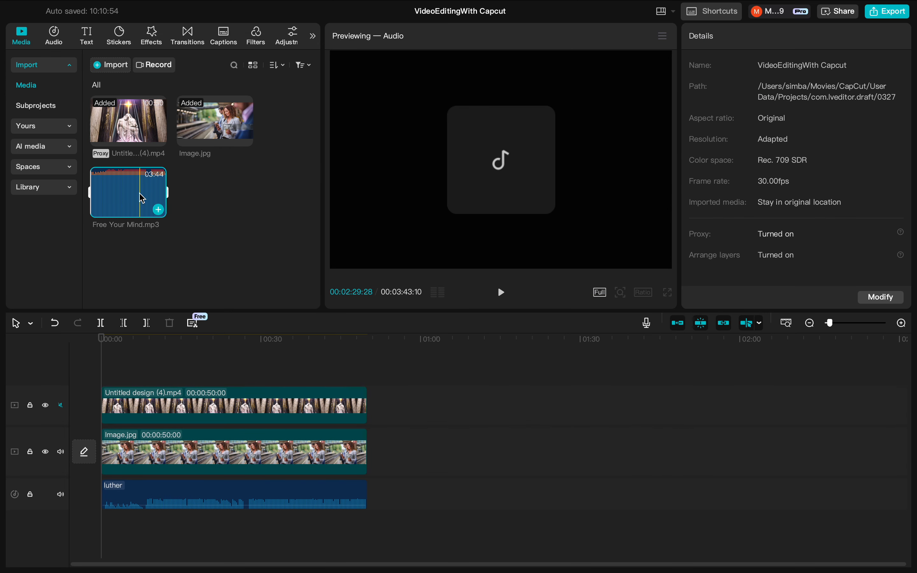
Place "Free Your Mind.mp3" at the start of a new audio track below luther and trim its end to the 50-second mark
{"action": "left_click_drag", "start_coordinate": [142, 198], "coordinate": [105, 529]}
{"action": "scroll", "coordinate": [794, 504], "scroll_direction": "right", "scroll_amount": 10}
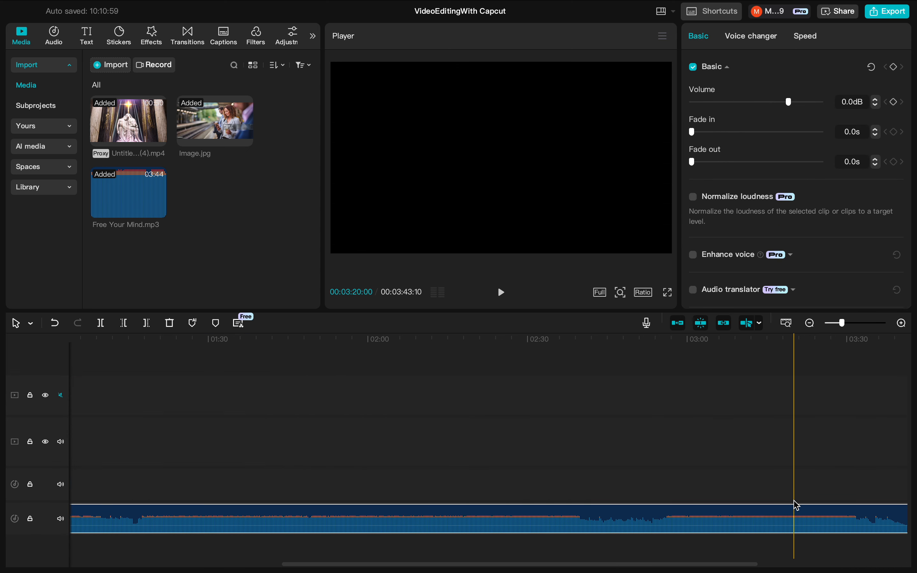
{"action": "scroll", "coordinate": [796, 504], "scroll_direction": "right", "scroll_amount": 5}
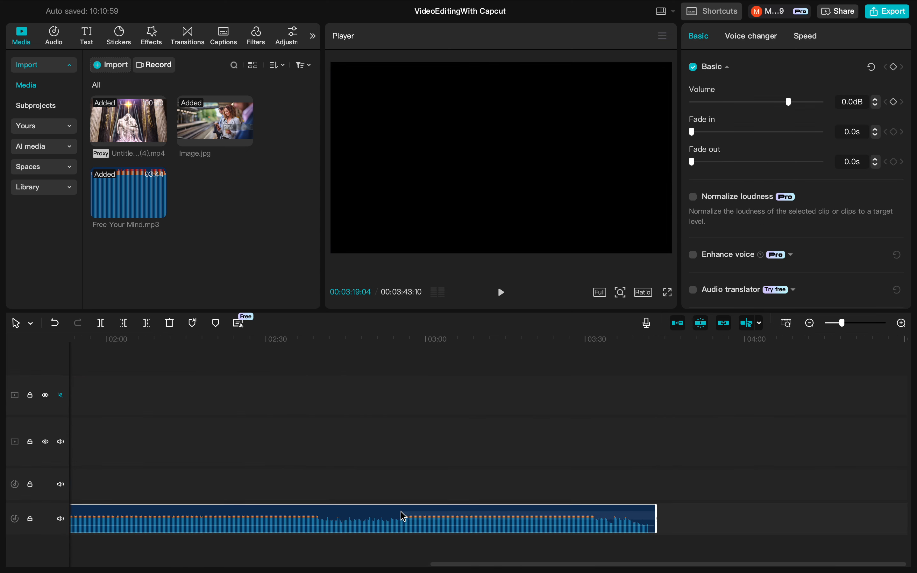
{"action": "left_click_drag", "start_coordinate": [656, 519], "coordinate": [367, 500]}
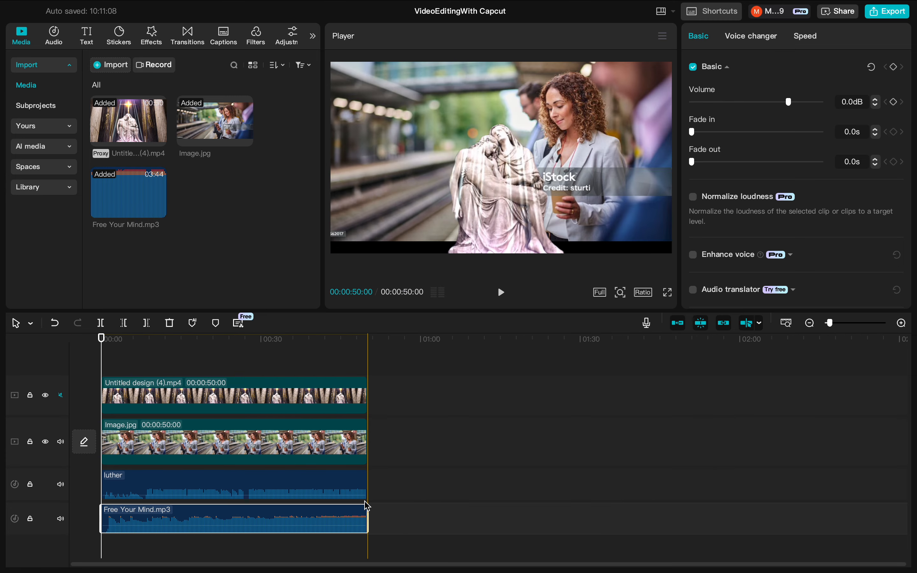
Preview the opening of the timeline with both songs, mute the luther track and select its clip
{"action": "left_click", "coordinate": [497, 295]}
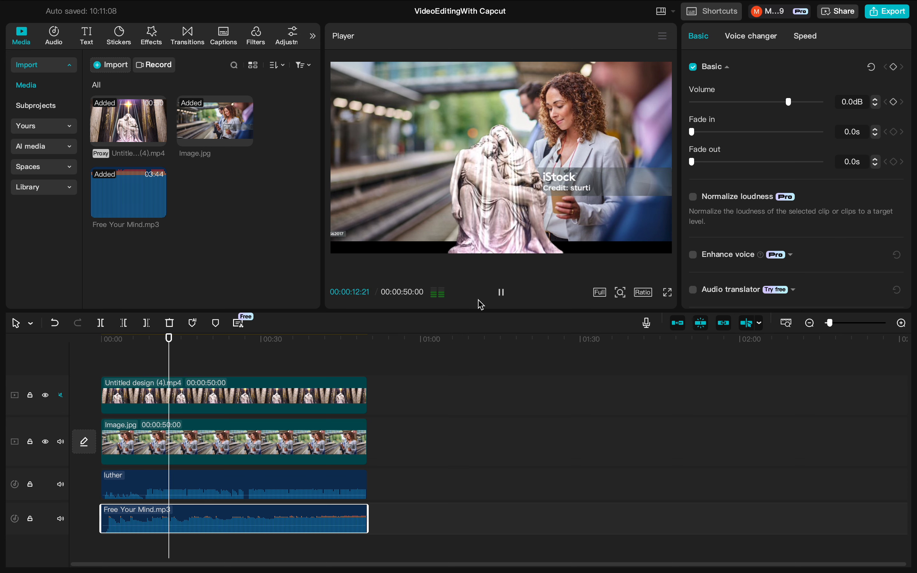
{"action": "left_click", "coordinate": [502, 293]}
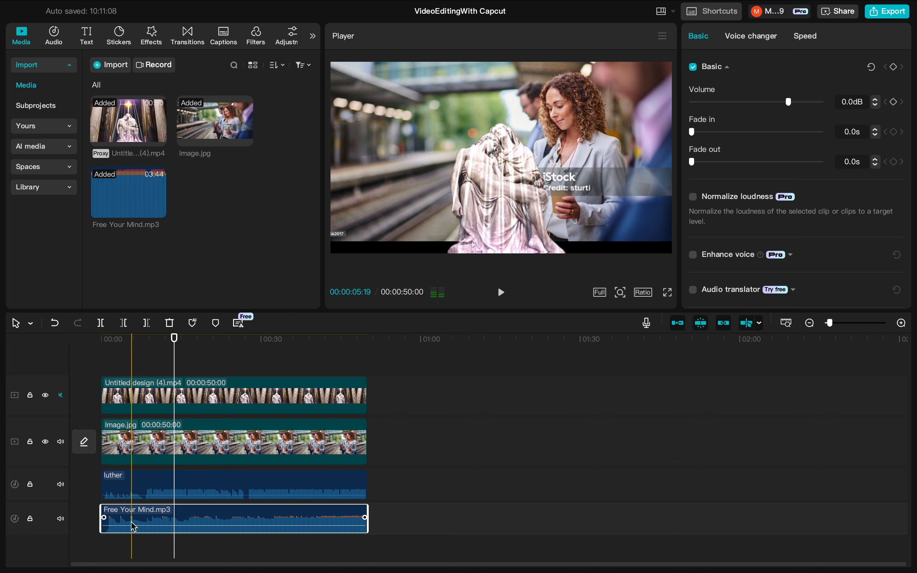
{"action": "left_click", "coordinate": [61, 485]}
{"action": "left_click", "coordinate": [137, 489]}
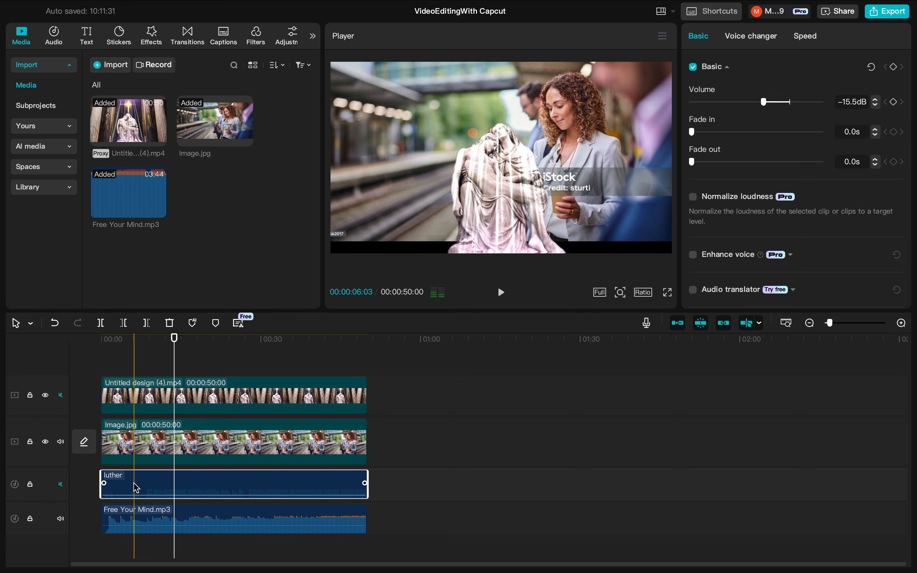
Delete the luther clip and preview the timeline with the "Free Your Mind.mp3" track locked, returning the playhead to the start
{"action": "key", "text": "Delete"}
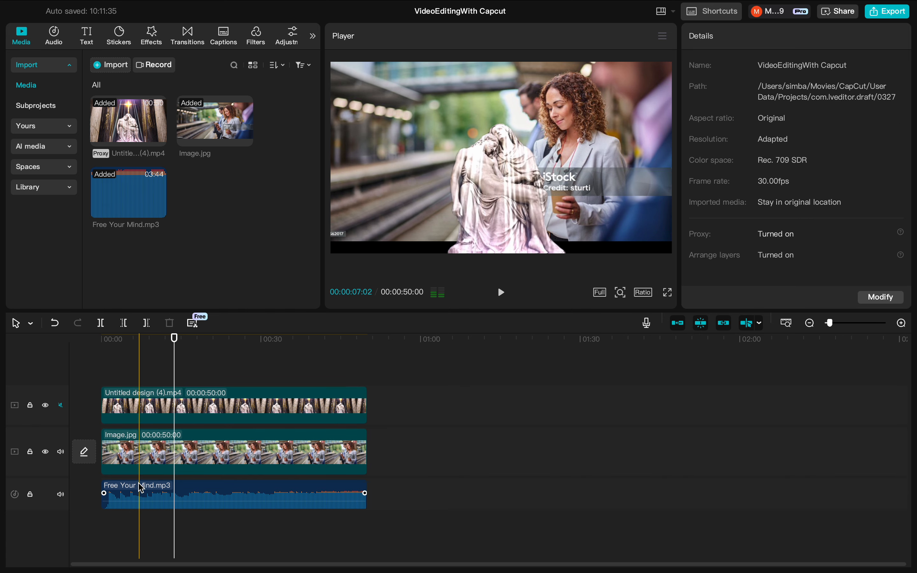
{"action": "left_click", "coordinate": [31, 494]}
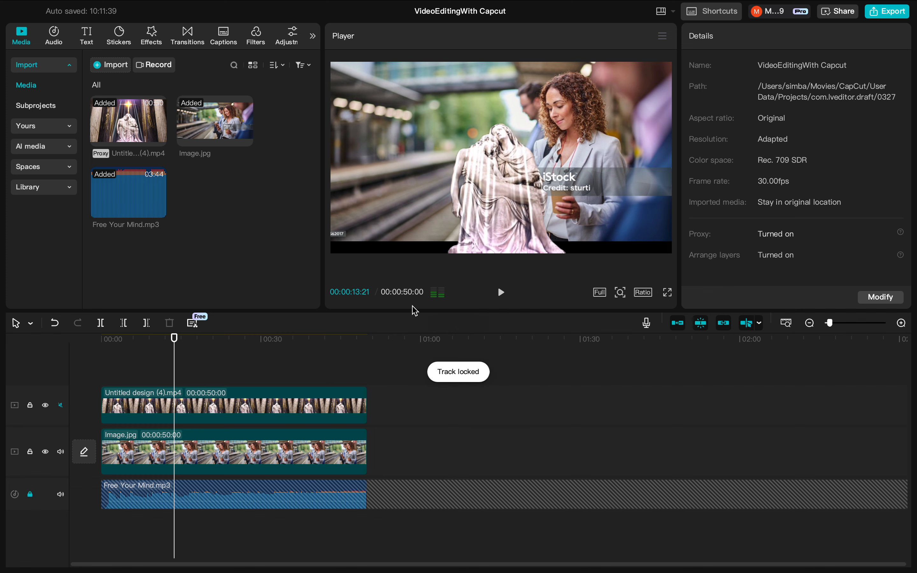
{"action": "left_click", "coordinate": [502, 293]}
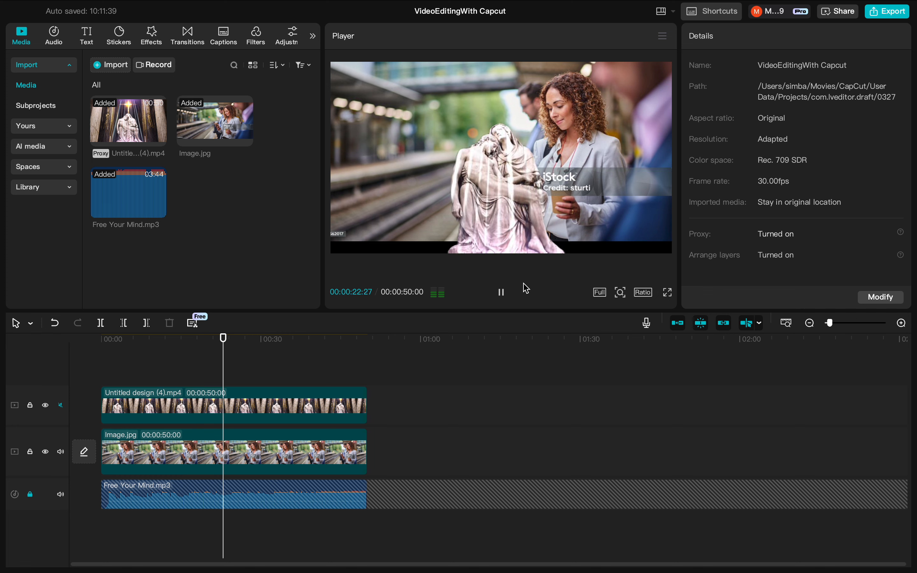
{"action": "left_click", "coordinate": [502, 293]}
{"action": "left_click_drag", "start_coordinate": [225, 385], "coordinate": [96, 401]}
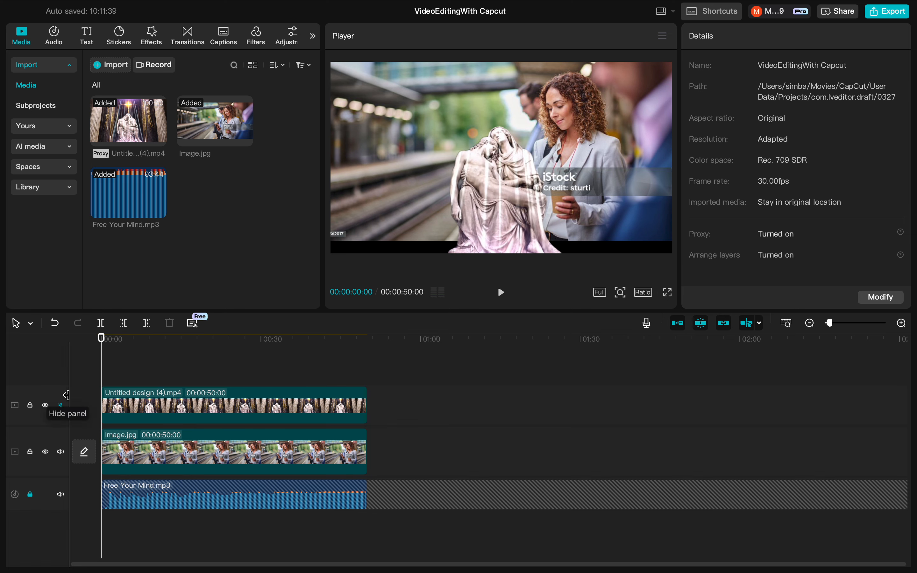
Lock the "Untitled design (4).mp4" track briefly, and unlock both it and the "Free Your Mind.mp3" track
{"action": "left_click", "coordinate": [30, 406]}
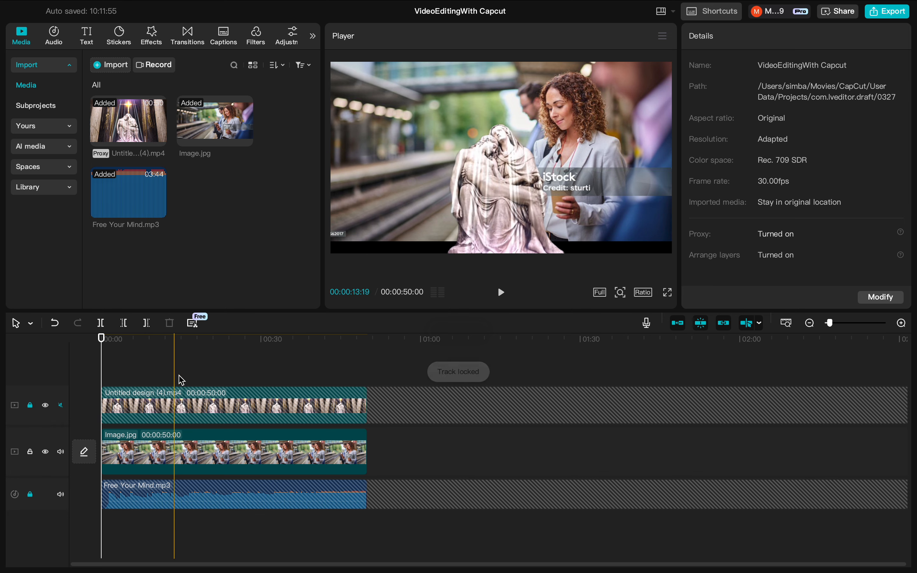
{"action": "left_click", "coordinate": [32, 407]}
{"action": "left_click", "coordinate": [31, 497]}
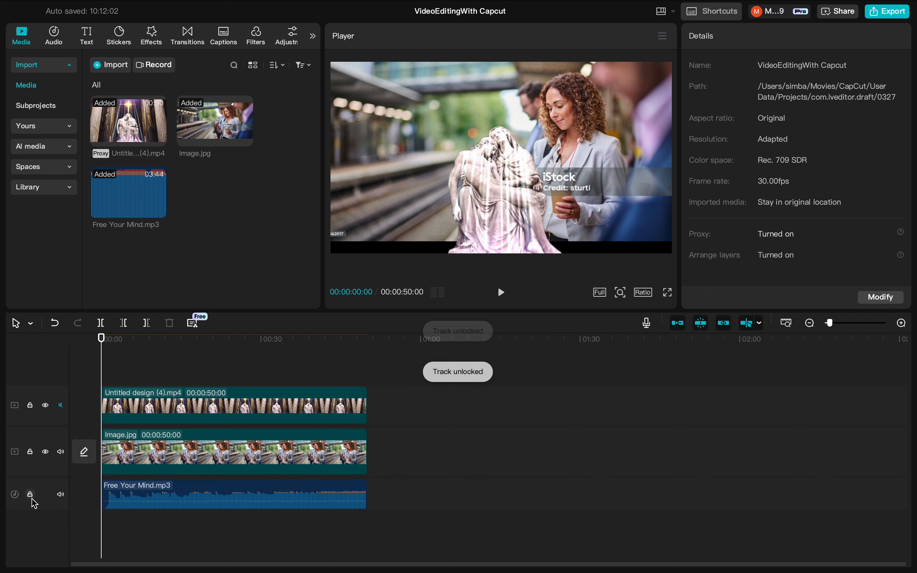
Split the "Untitled design (4).mp4" clip into two parts at 00:00:26:03
{"action": "left_click", "coordinate": [240, 376]}
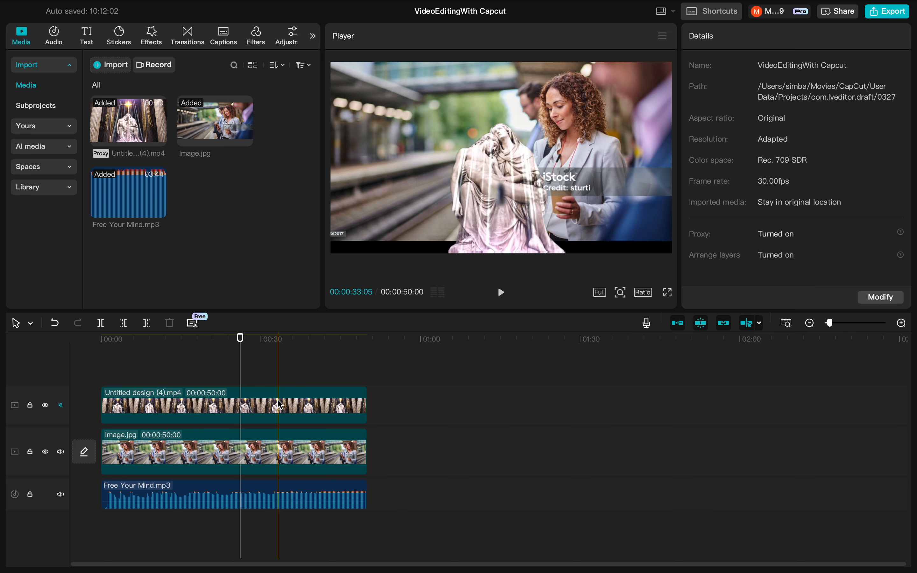
{"action": "left_click", "coordinate": [148, 406]}
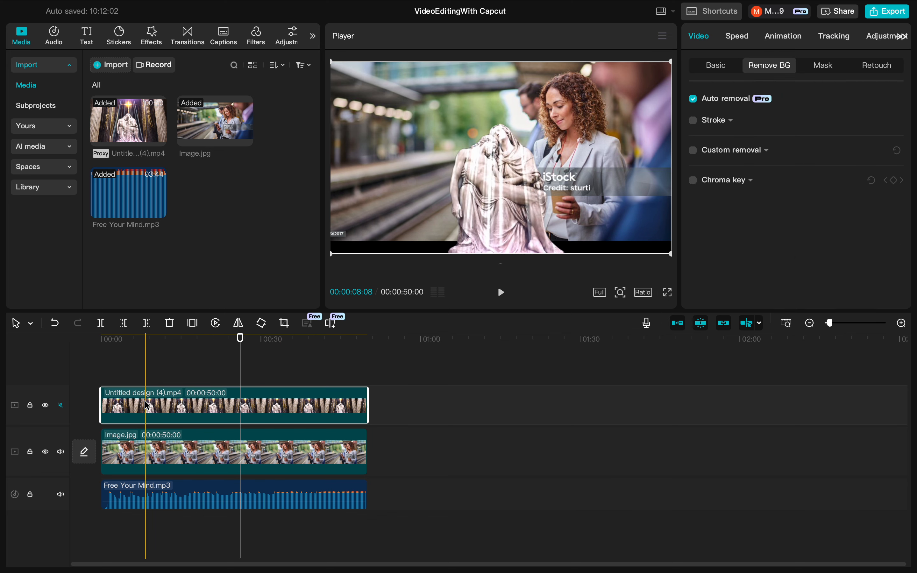
{"action": "left_click", "coordinate": [101, 323]}
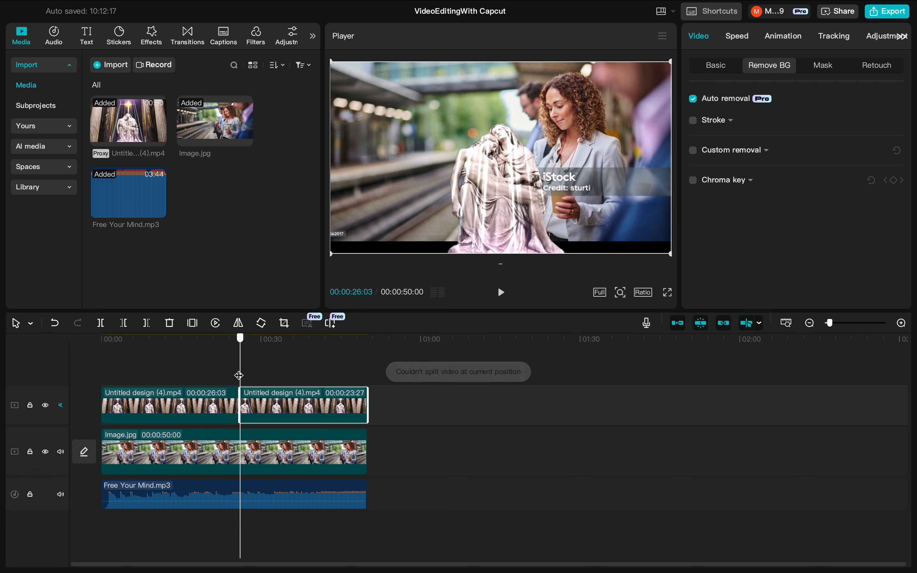
{"action": "mouse_move", "coordinate": [299, 408]}
{"action": "left_mouse_down"}
{"action": "mouse_move", "coordinate": [357, 395]}
{"action": "mouse_move", "coordinate": [303, 409]}
{"action": "left_mouse_up"}
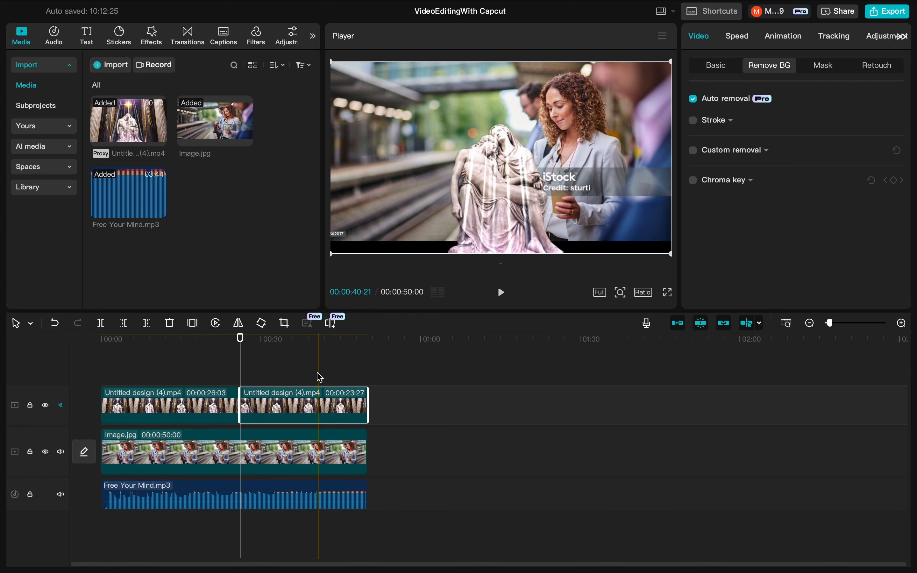
Try trimming away the start of the second "Untitled design (4).mp4" clip up to about 38 seconds, and undo the trim
{"action": "left_click_drag", "start_coordinate": [242, 377], "coordinate": [304, 386]}
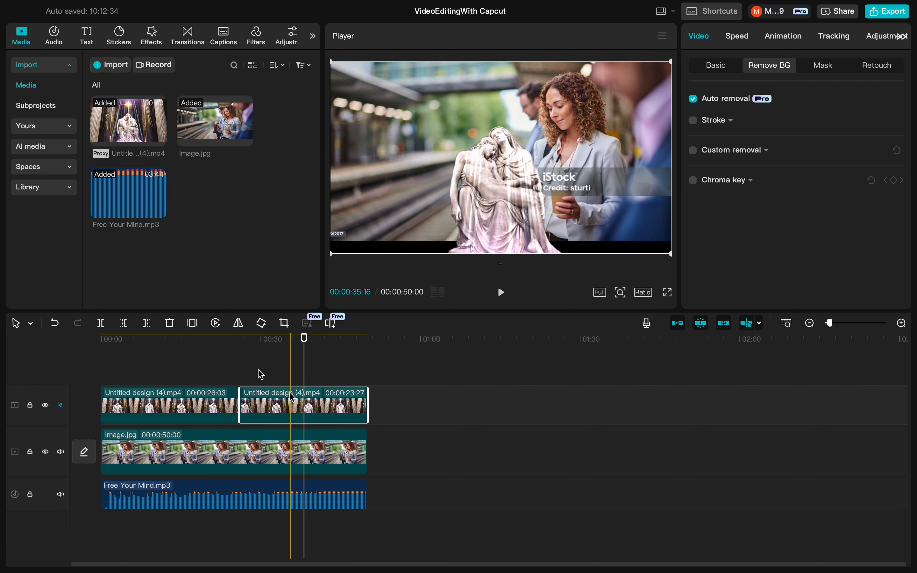
{"action": "left_click", "coordinate": [124, 323]}
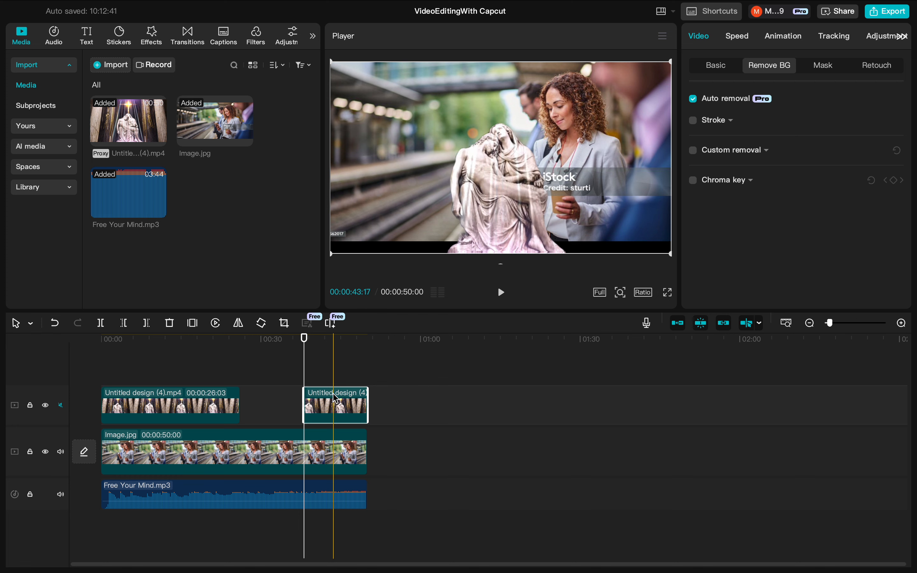
{"action": "key", "text": "super+z"}
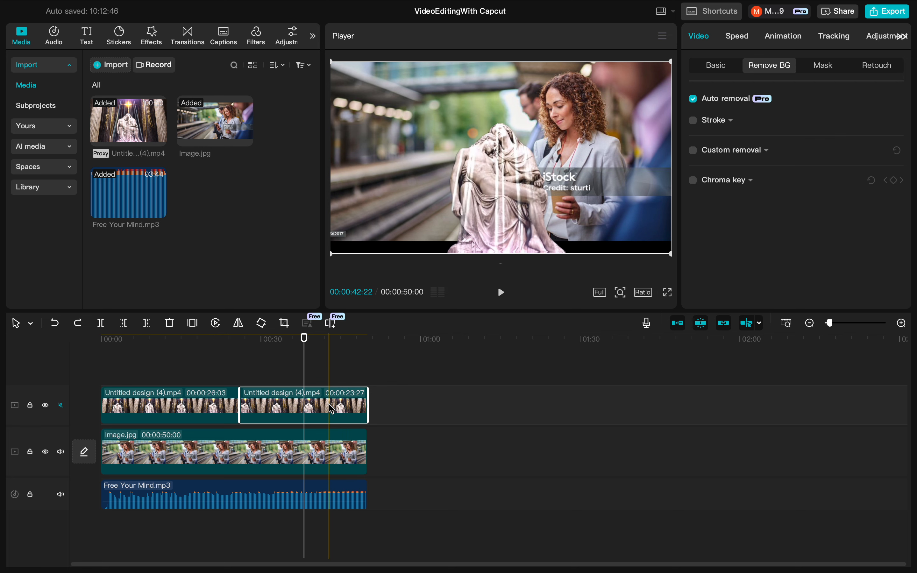
{"action": "mouse_move", "coordinate": [329, 404]}
{"action": "left_mouse_down"}
{"action": "mouse_move", "coordinate": [339, 404]}
{"action": "mouse_move", "coordinate": [330, 411]}
{"action": "left_mouse_up"}
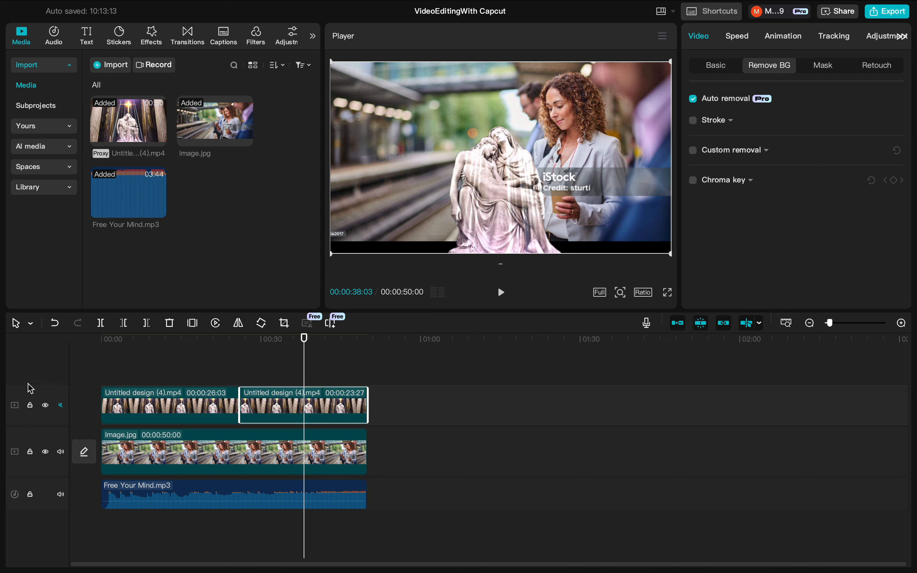
Return the playhead to the start and examine the editing actions available for the second "Untitled design (4).mp4" clip
{"action": "left_click", "coordinate": [175, 364]}
{"action": "key", "text": "Home"}
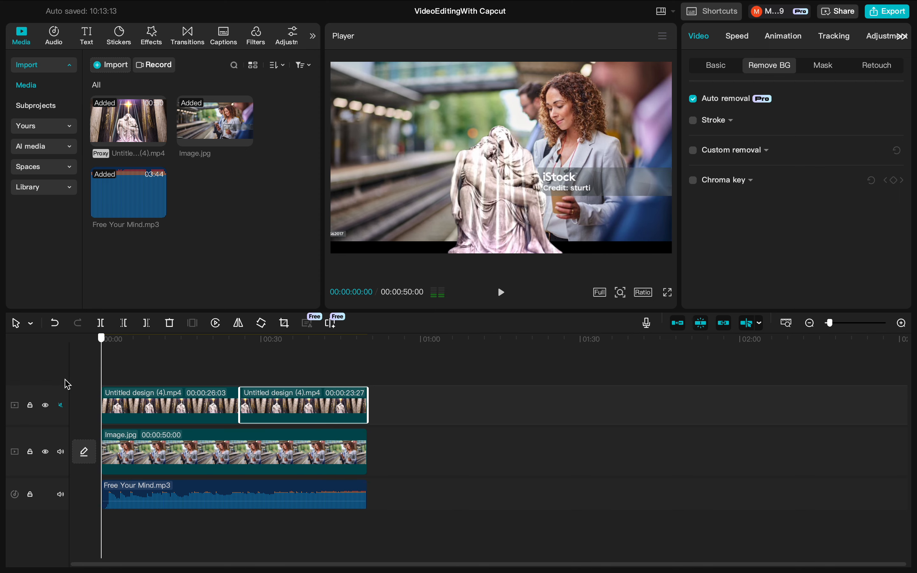
{"action": "right_click", "coordinate": [322, 402]}
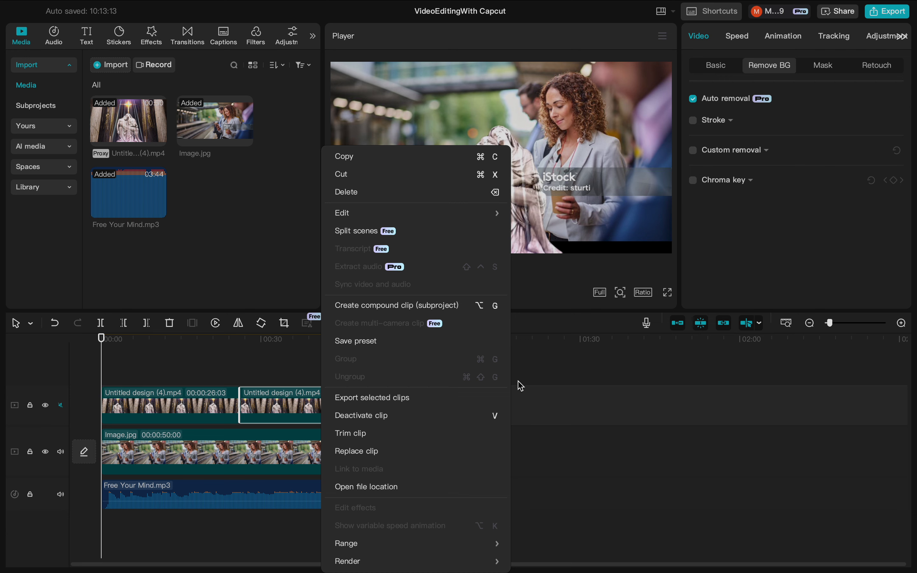
{"action": "left_click", "coordinate": [550, 427]}
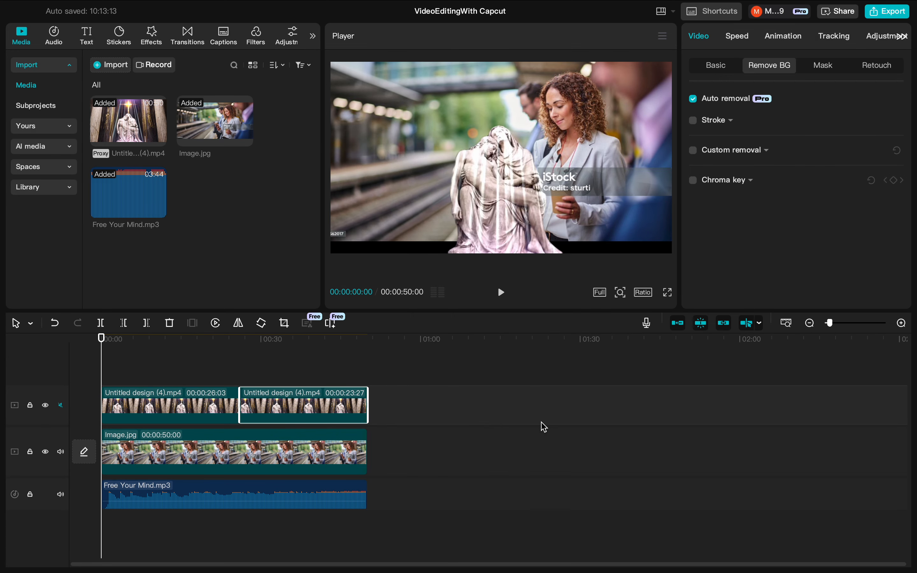
{"action": "right_click", "coordinate": [329, 408]}
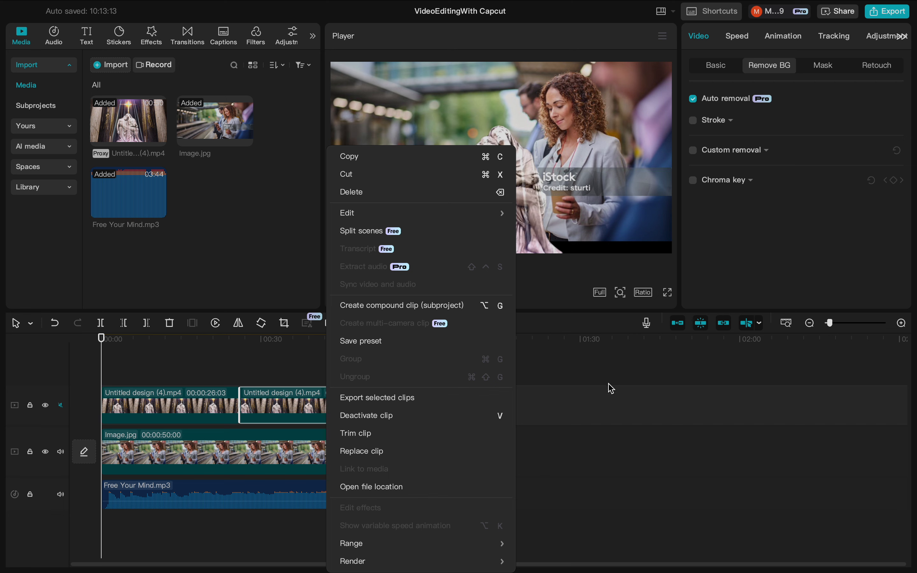
{"action": "left_click", "coordinate": [195, 405]}
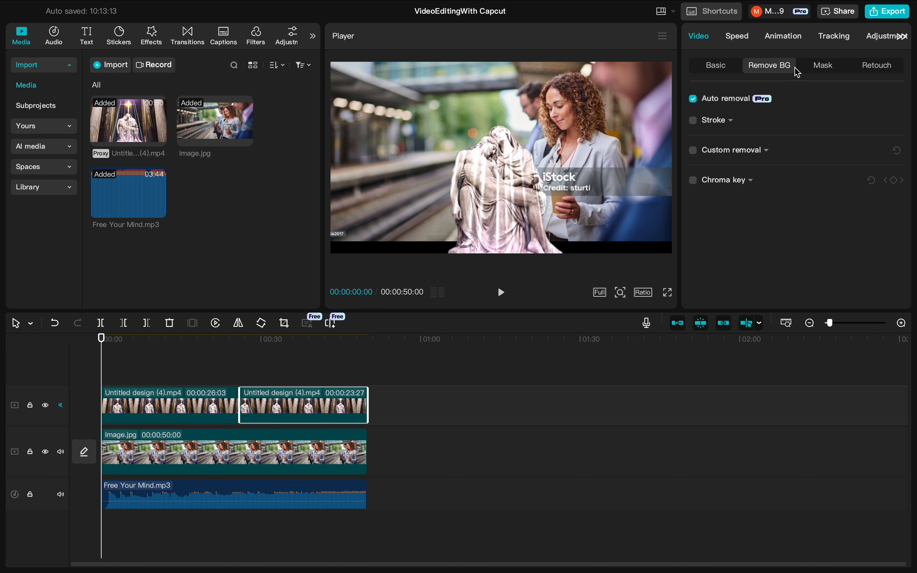
Examine the standard speed settings and the In animations available for the second "Untitled design (4).mp4" clip
{"action": "left_click", "coordinate": [742, 45]}
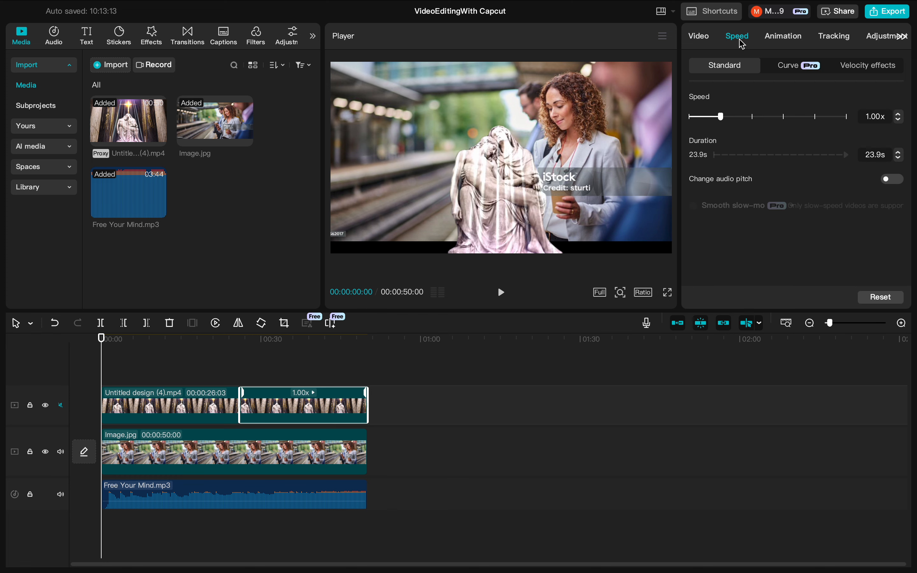
{"action": "mouse_move", "coordinate": [721, 117]}
{"action": "left_mouse_down"}
{"action": "mouse_move", "coordinate": [729, 118]}
{"action": "mouse_move", "coordinate": [721, 118]}
{"action": "left_mouse_up"}
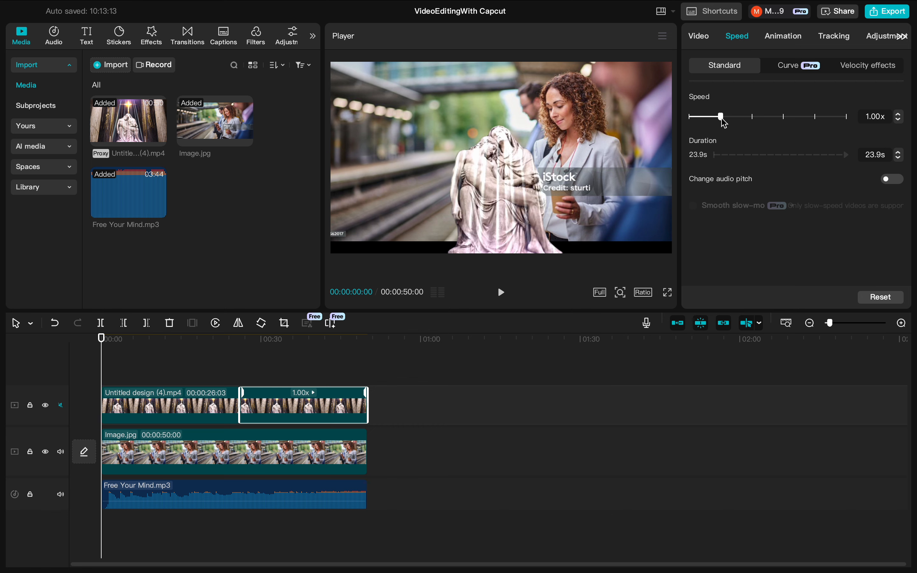
{"action": "left_click", "coordinate": [784, 44]}
{"action": "scroll", "coordinate": [795, 197], "scroll_direction": "down", "scroll_amount": 5}
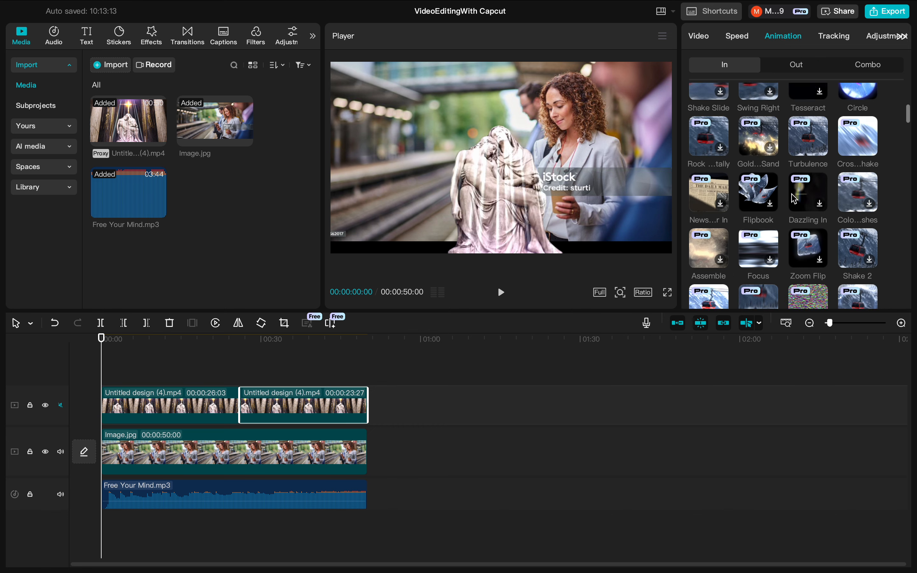
{"action": "scroll", "coordinate": [794, 198], "scroll_direction": "down", "scroll_amount": 3}
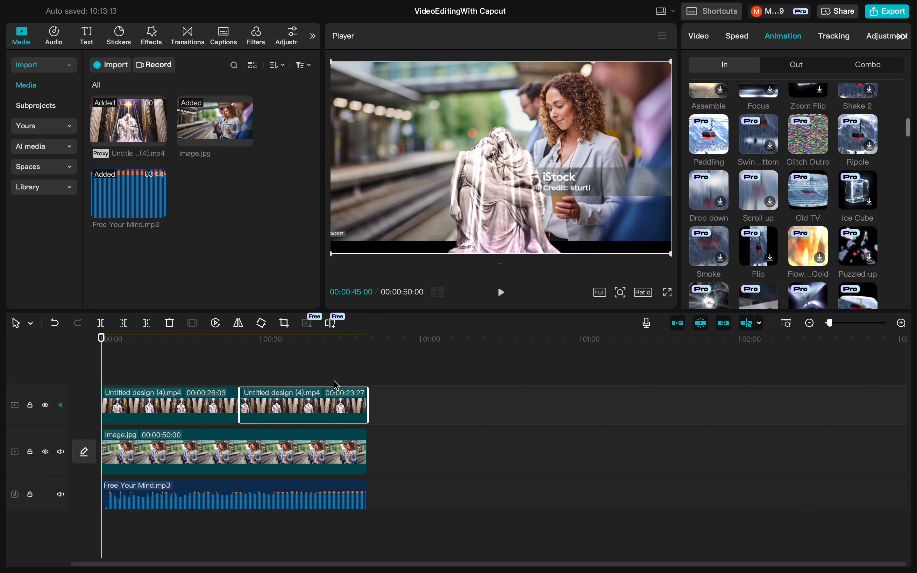
Apply a 2.0 s In animation with lightning streaks to the first "Untitled design (4).mp4" clip and replay its preview
{"action": "left_click", "coordinate": [131, 408]}
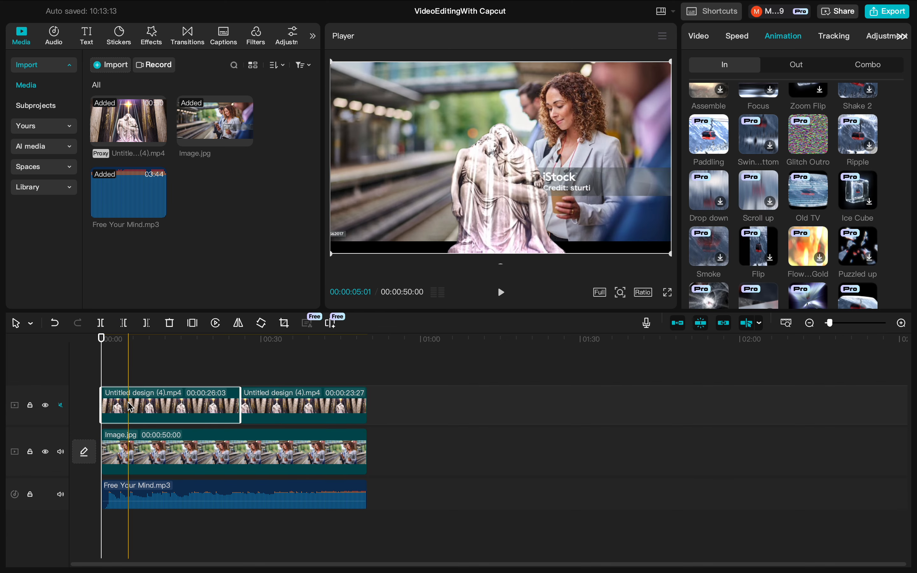
{"action": "scroll", "coordinate": [815, 243], "scroll_direction": "down", "scroll_amount": 5}
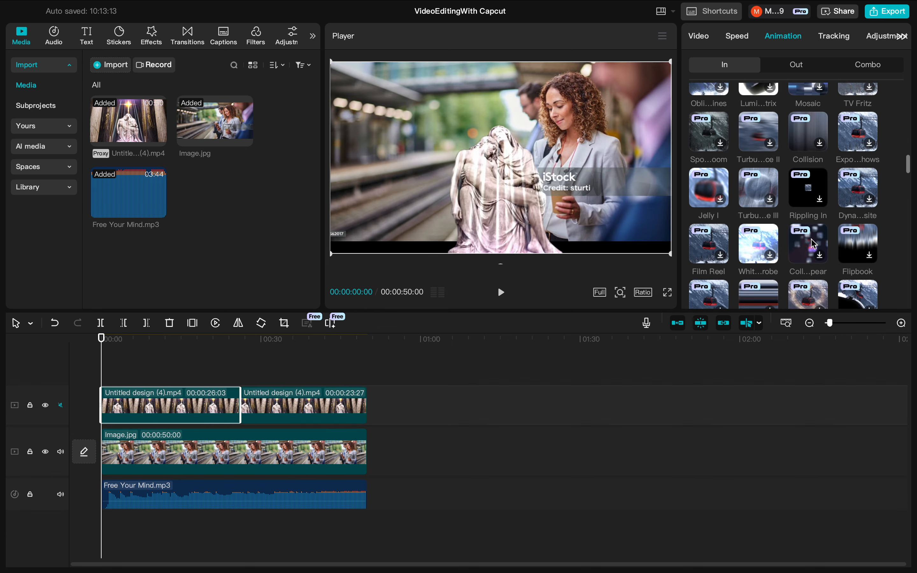
{"action": "scroll", "coordinate": [815, 243], "scroll_direction": "down", "scroll_amount": 3}
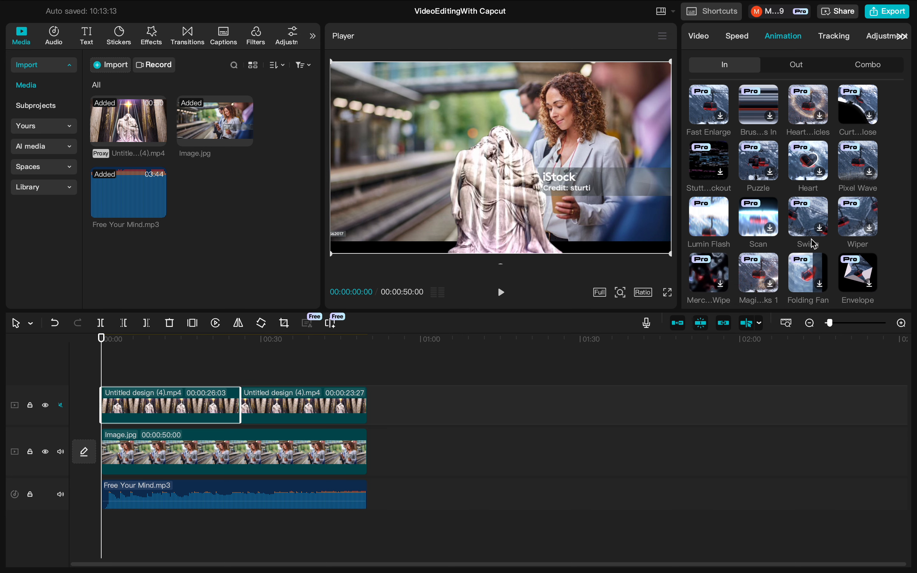
{"action": "scroll", "coordinate": [815, 243], "scroll_direction": "down", "scroll_amount": 5}
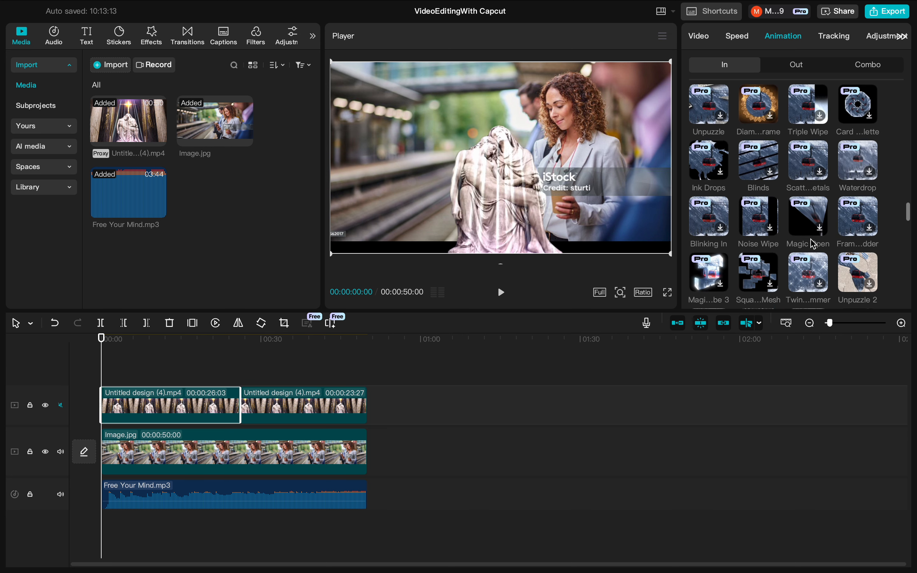
{"action": "scroll", "coordinate": [815, 243], "scroll_direction": "down", "scroll_amount": 5}
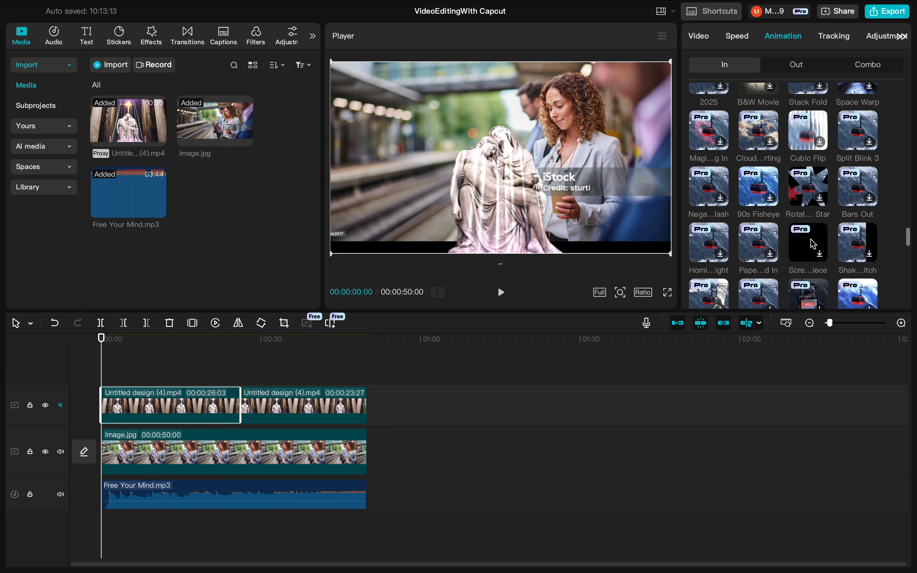
{"action": "left_click", "coordinate": [717, 282]}
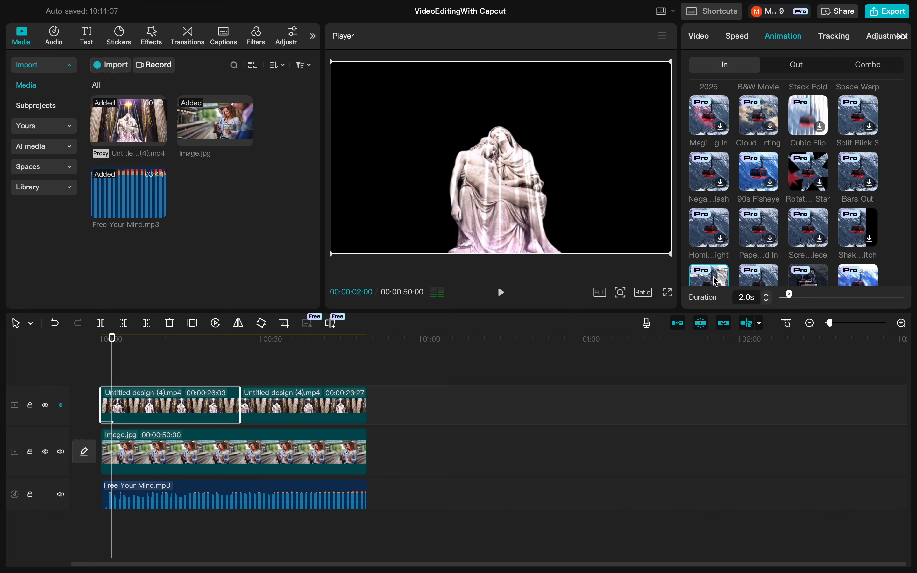
{"action": "left_click", "coordinate": [716, 281]}
{"action": "left_click", "coordinate": [716, 281]}
{"action": "left_click", "coordinate": [707, 282]}
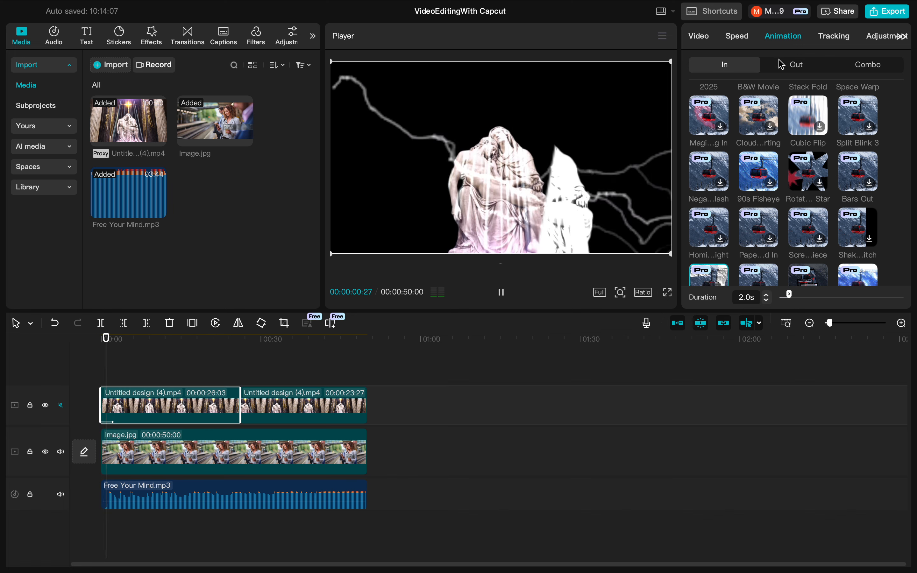
Try the Combo animations Pendulum 1 and Sway In on the first "Untitled design (4).mp4" clip, and apply Sway Out
{"action": "left_click", "coordinate": [795, 66]}
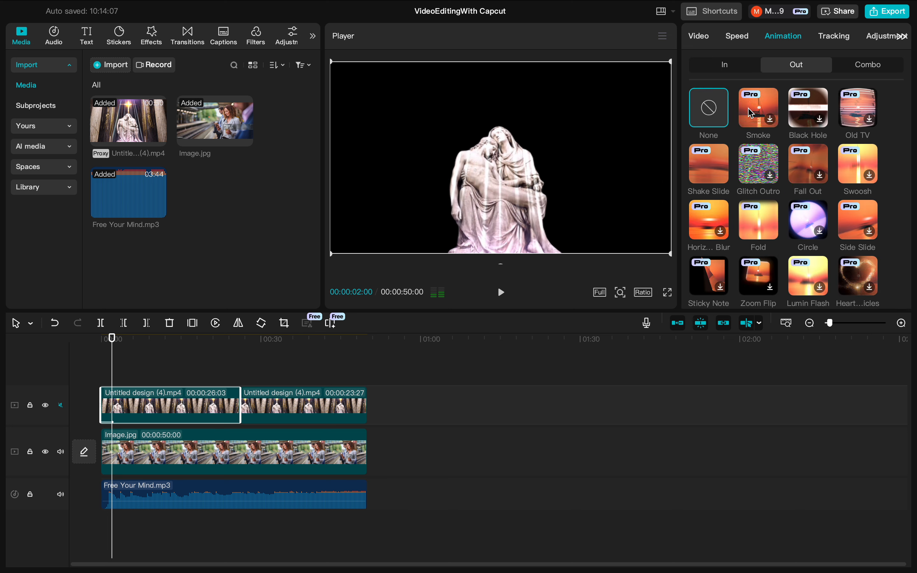
{"action": "left_click", "coordinate": [860, 67]}
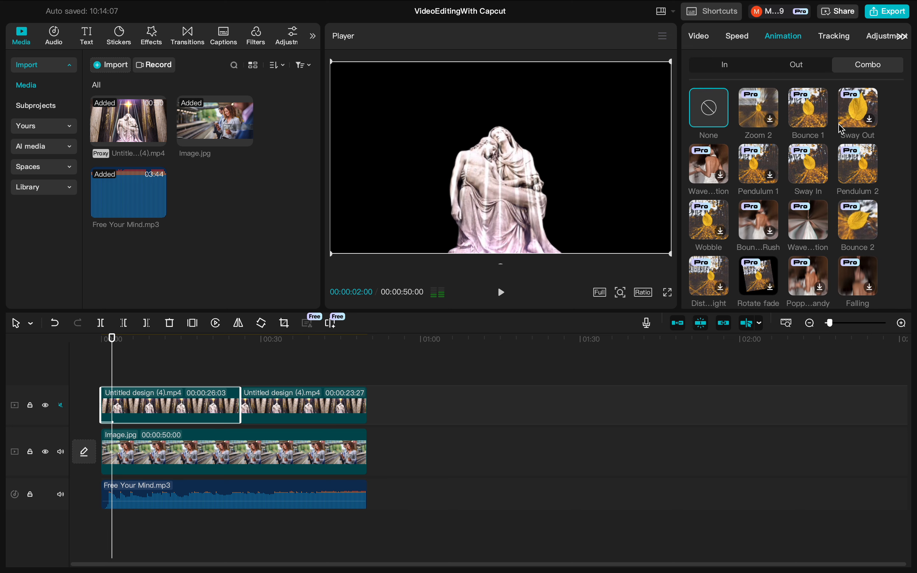
{"action": "left_click", "coordinate": [756, 171]}
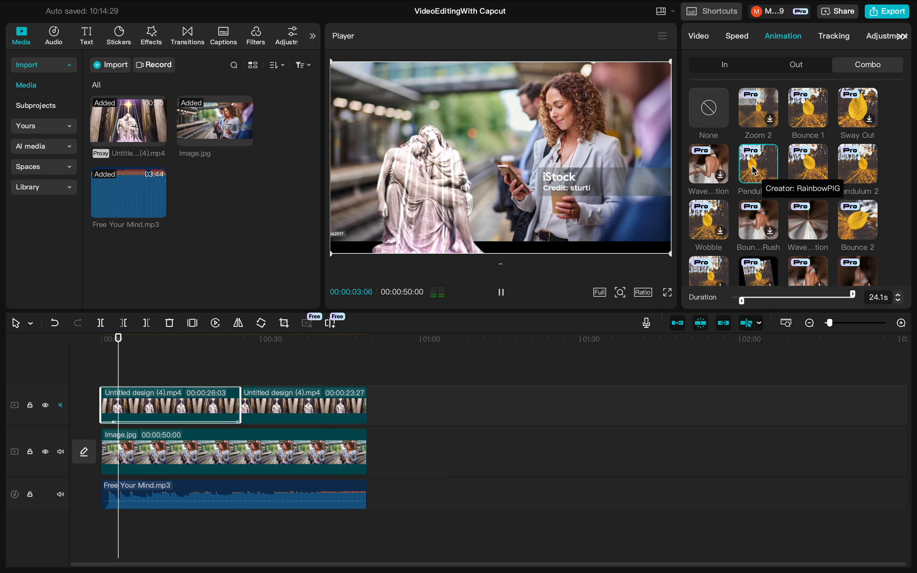
{"action": "left_click", "coordinate": [815, 163]}
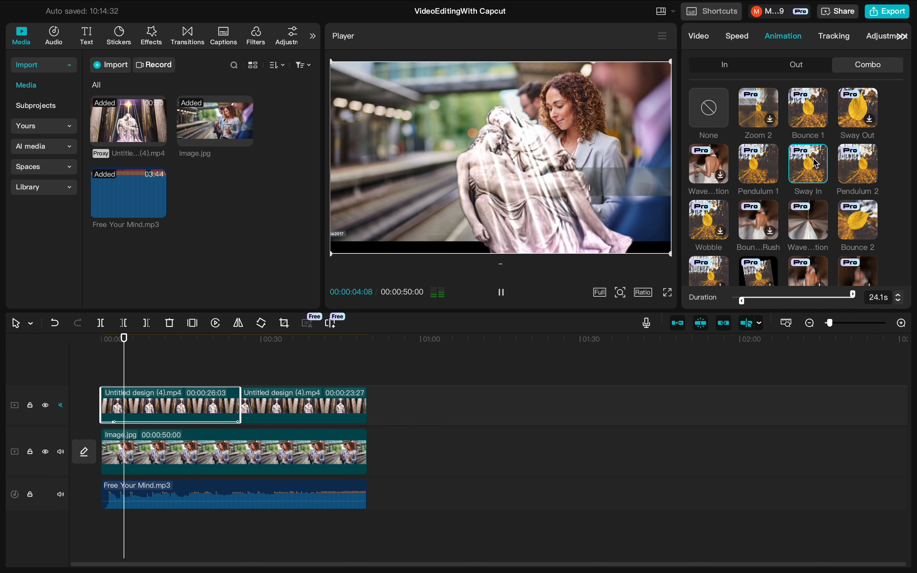
{"action": "left_click", "coordinate": [852, 122]}
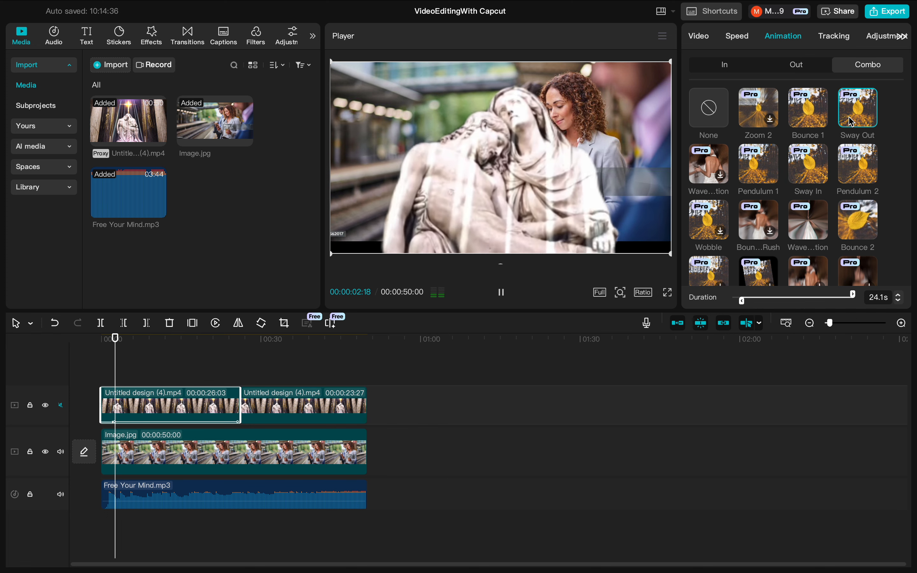
Apply the Bounce 2 combo animation to the first "Untitled design (4).mp4" clip
{"action": "left_click", "coordinate": [868, 223]}
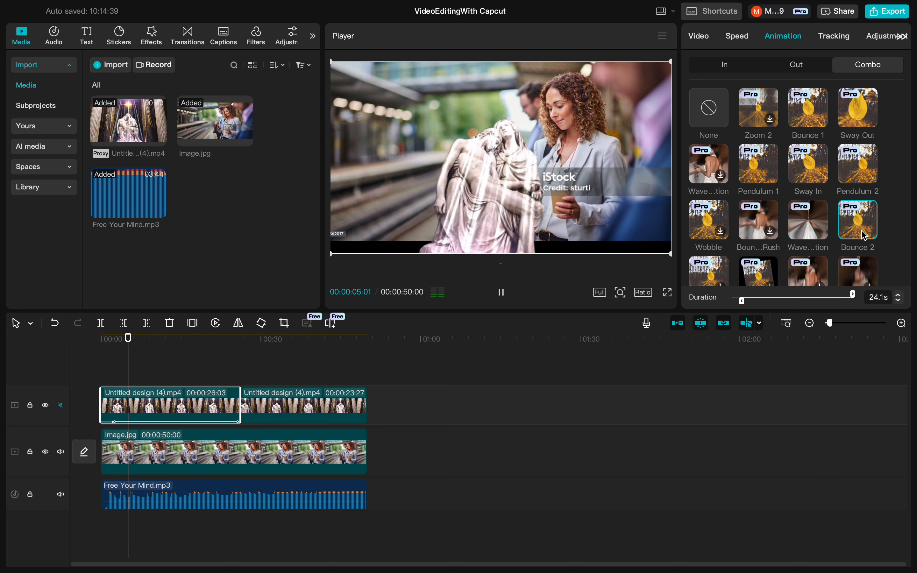
{"action": "left_click", "coordinate": [903, 36]}
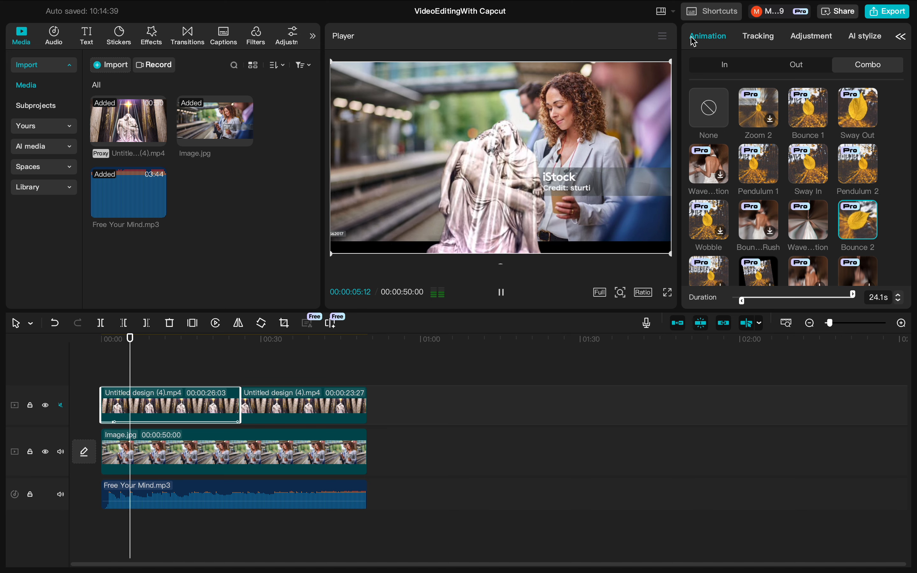
Pause playback, move the playhead to 00:00:28:18 over the second video clip, and preview the featured filters Clear, BW 3, Crystal Clear and Clear II
{"action": "left_click", "coordinate": [260, 38]}
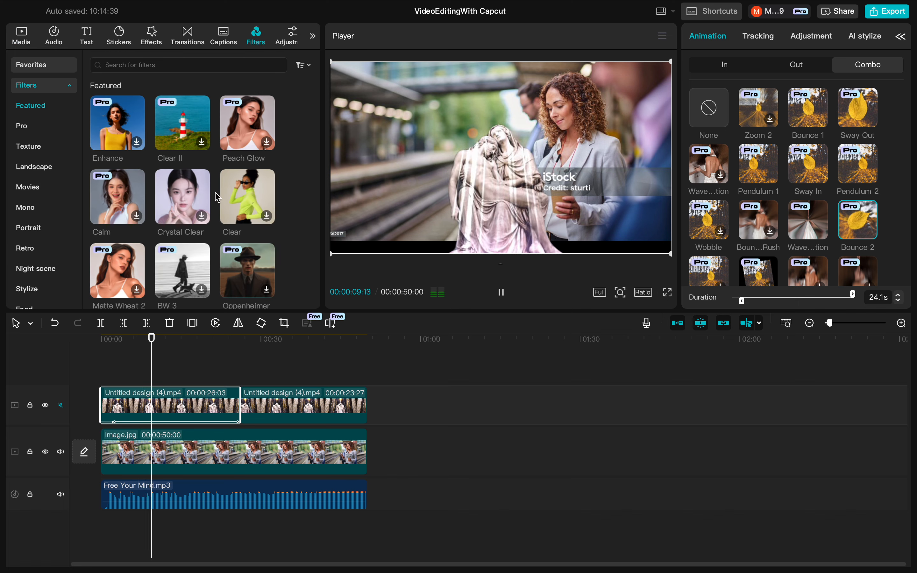
{"action": "left_click", "coordinate": [269, 408]}
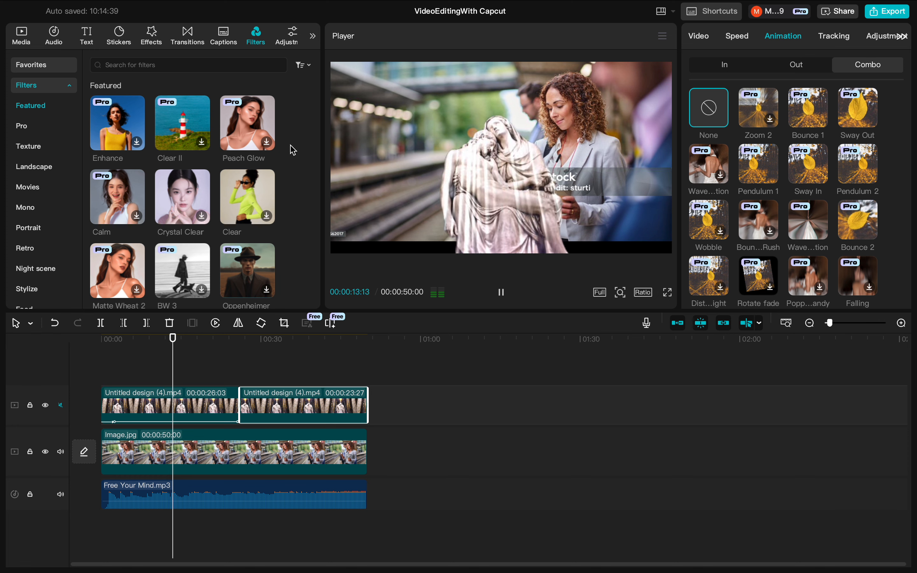
{"action": "left_click", "coordinate": [500, 292]}
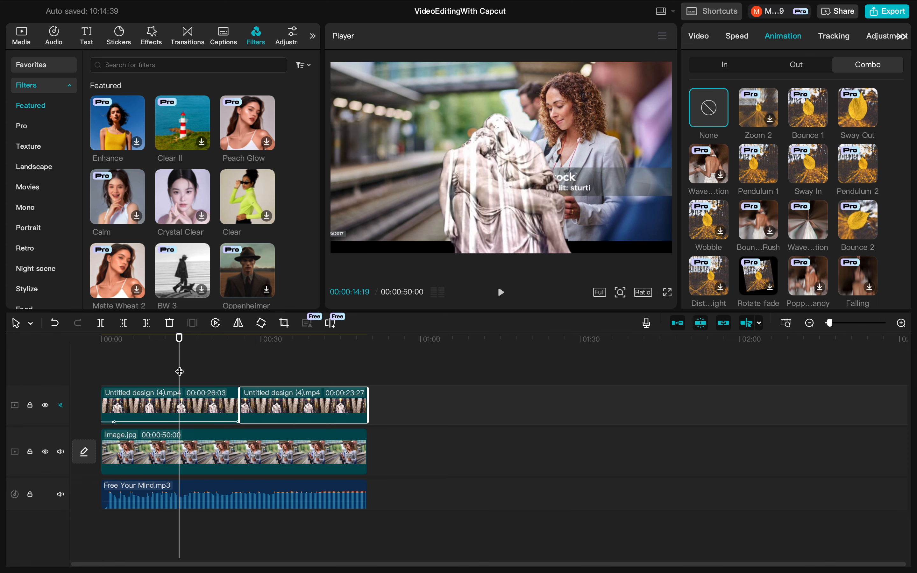
{"action": "left_click_drag", "start_coordinate": [180, 370], "coordinate": [253, 376]}
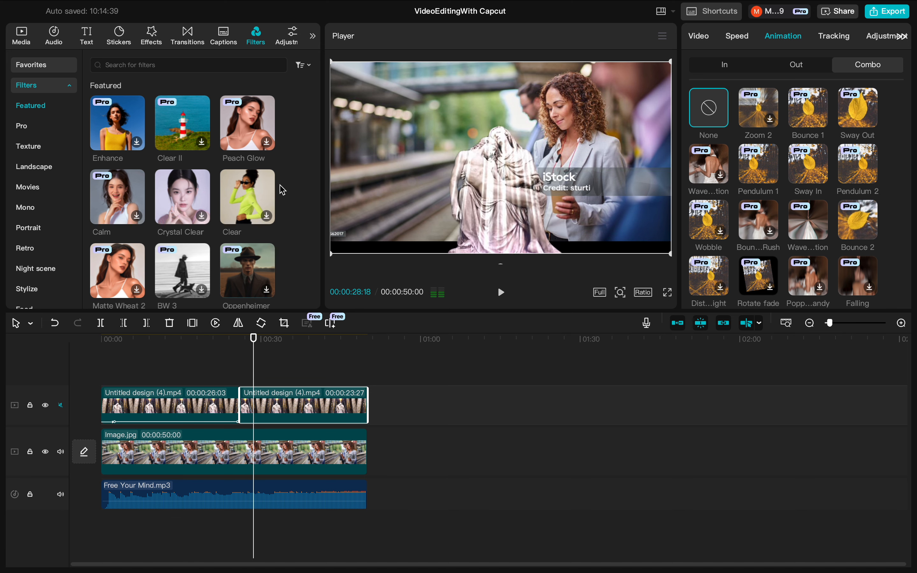
{"action": "left_click", "coordinate": [240, 183]}
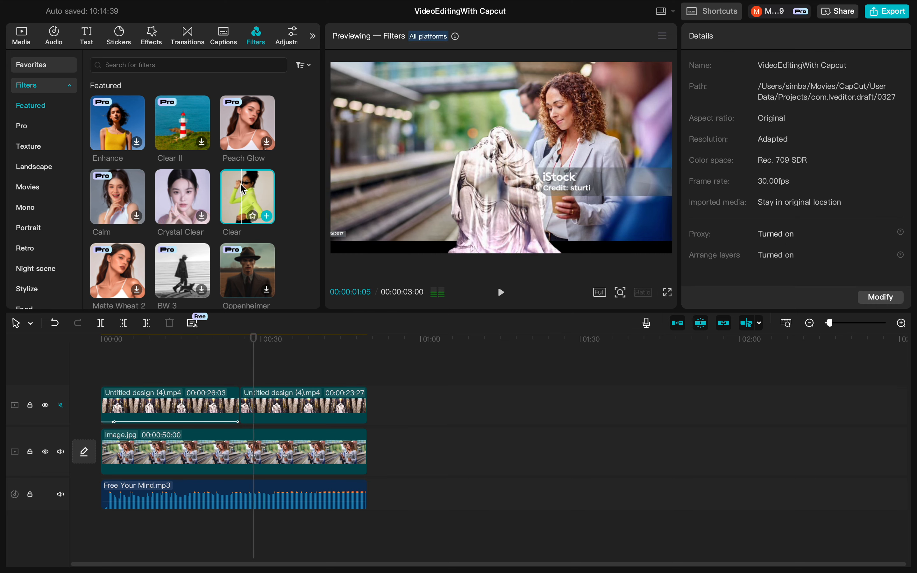
{"action": "left_click", "coordinate": [178, 262]}
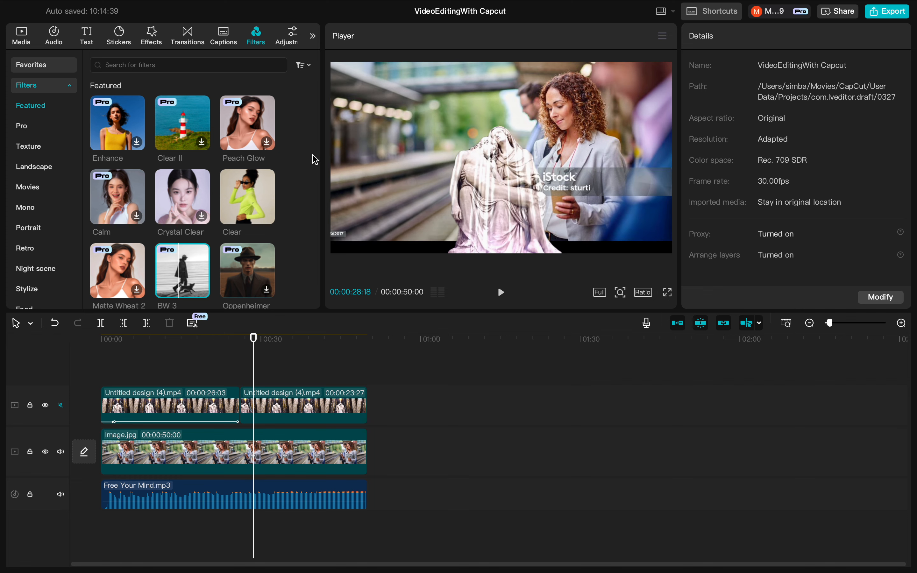
{"action": "left_click", "coordinate": [194, 199]}
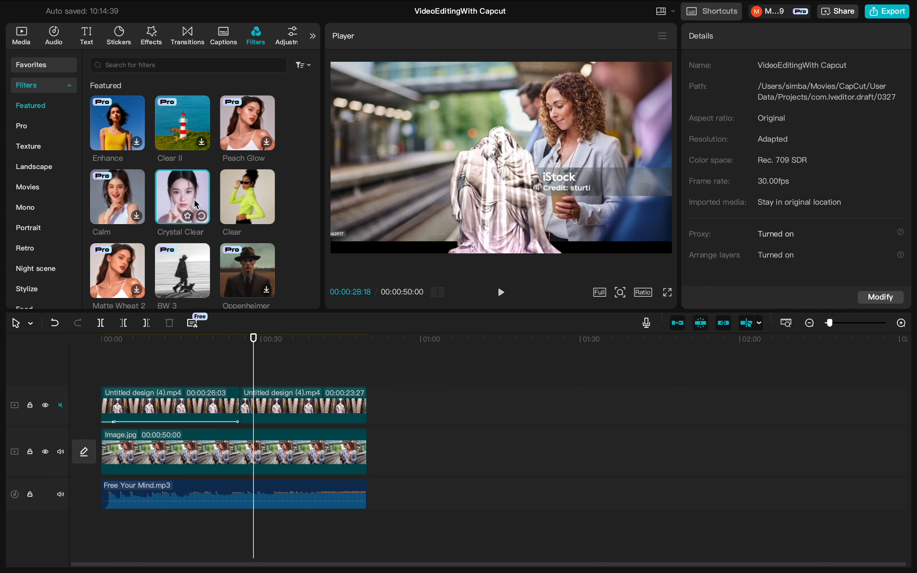
{"action": "left_click", "coordinate": [193, 114]}
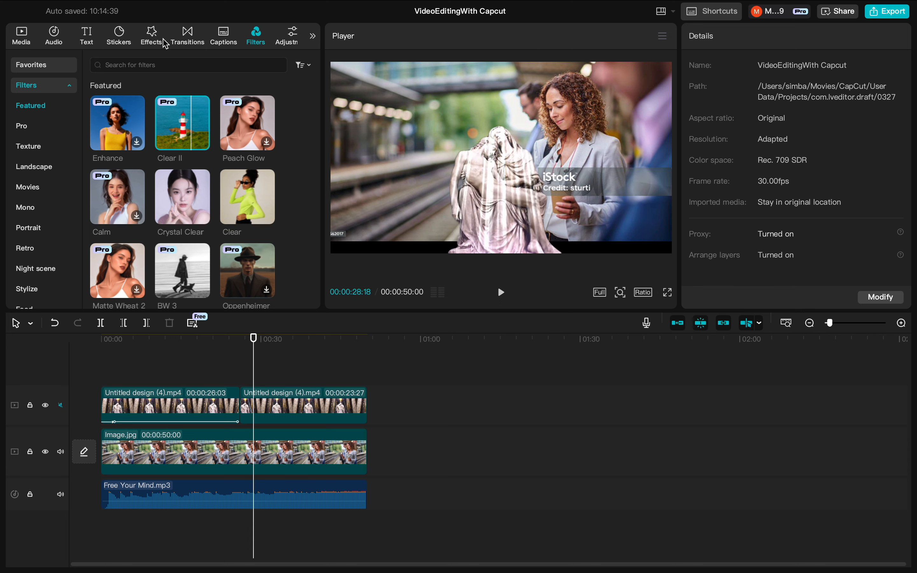
Add a default text clip spanning the cut between the two video clips and set its wording to "My First Video edited in Capcup"
{"action": "left_click", "coordinate": [92, 38]}
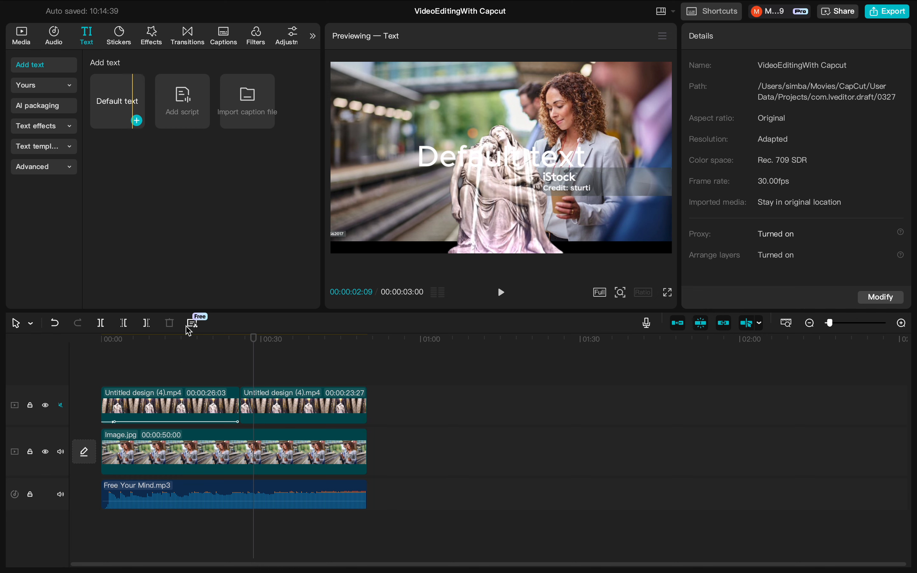
{"action": "left_click_drag", "start_coordinate": [118, 122], "coordinate": [285, 422]}
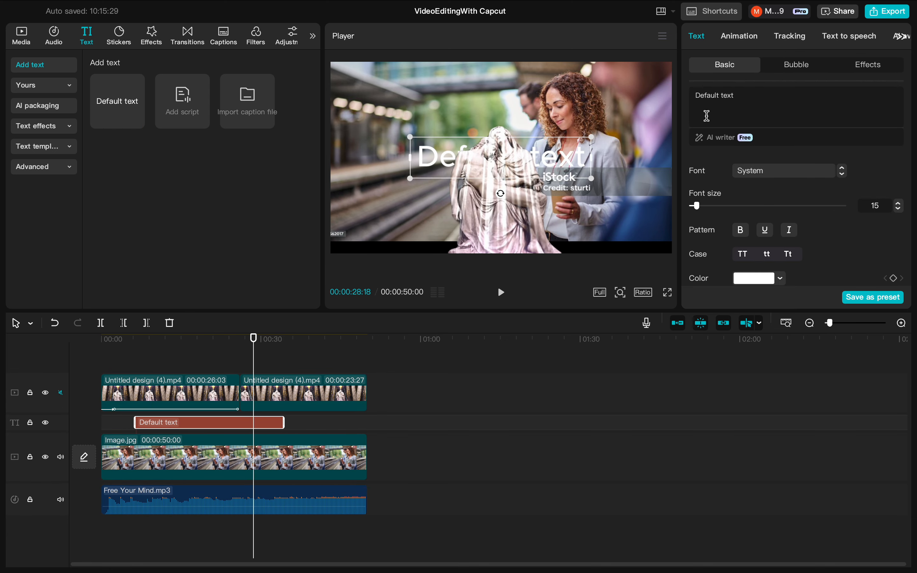
{"action": "left_click_drag", "start_coordinate": [736, 96], "coordinate": [657, 97]}
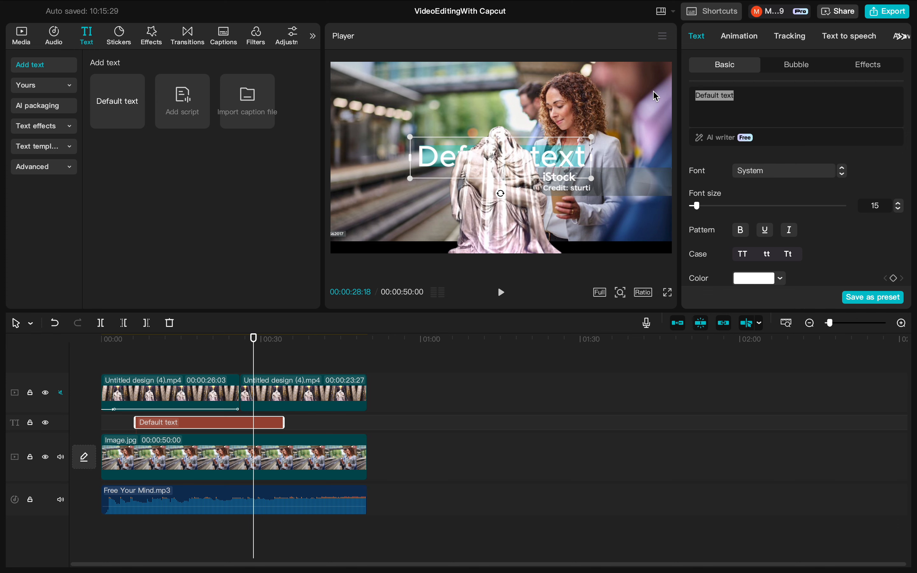
{"action": "type", "text": "My"}
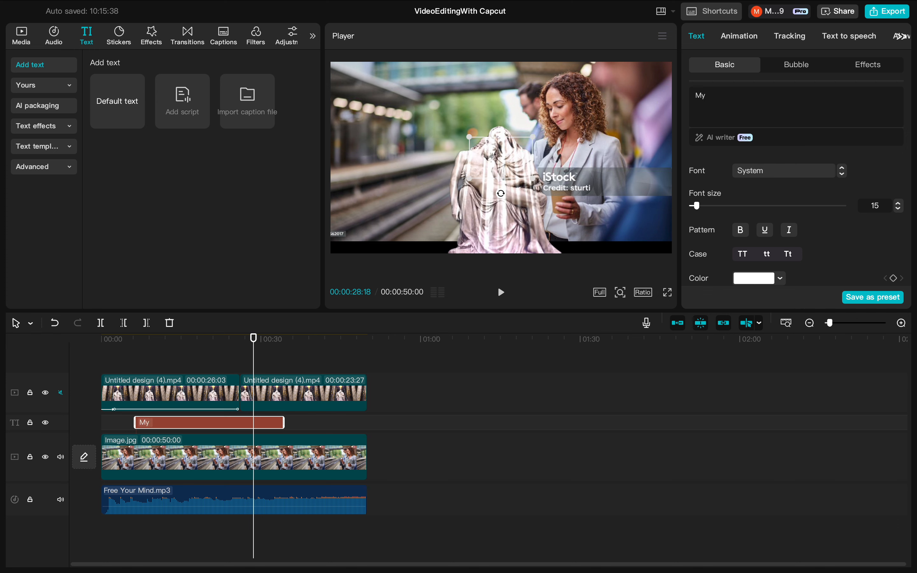
{"action": "type", "text": " Fir"}
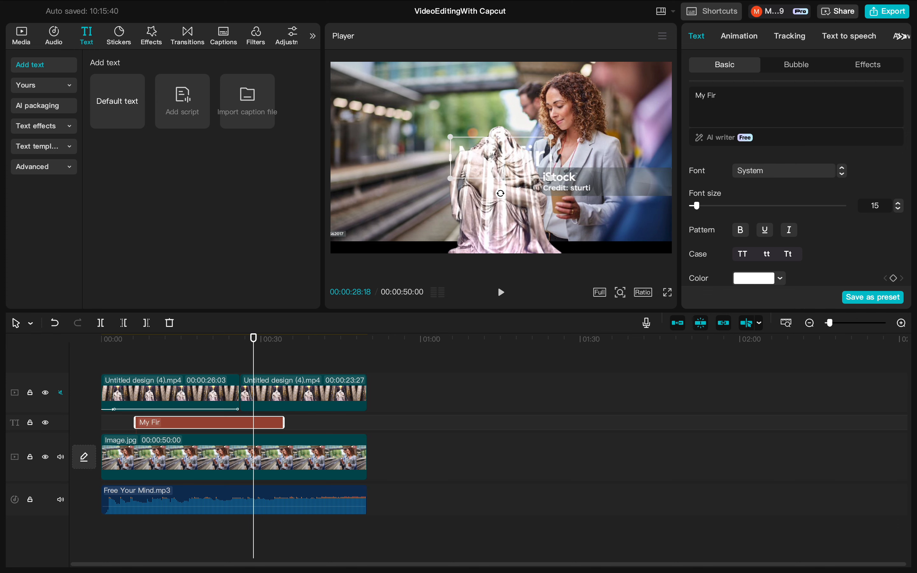
{"action": "type", "text": "st Video"}
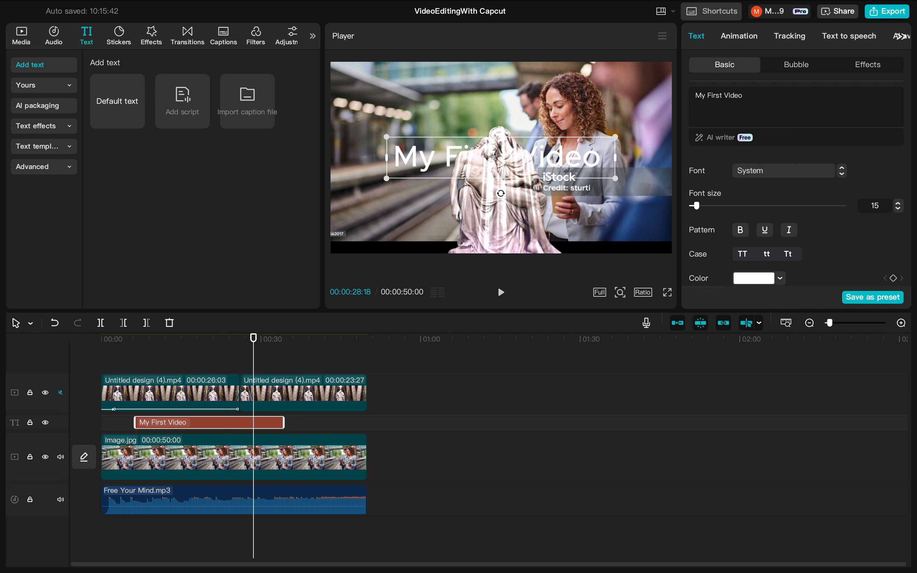
{"action": "type", "text": " edite"}
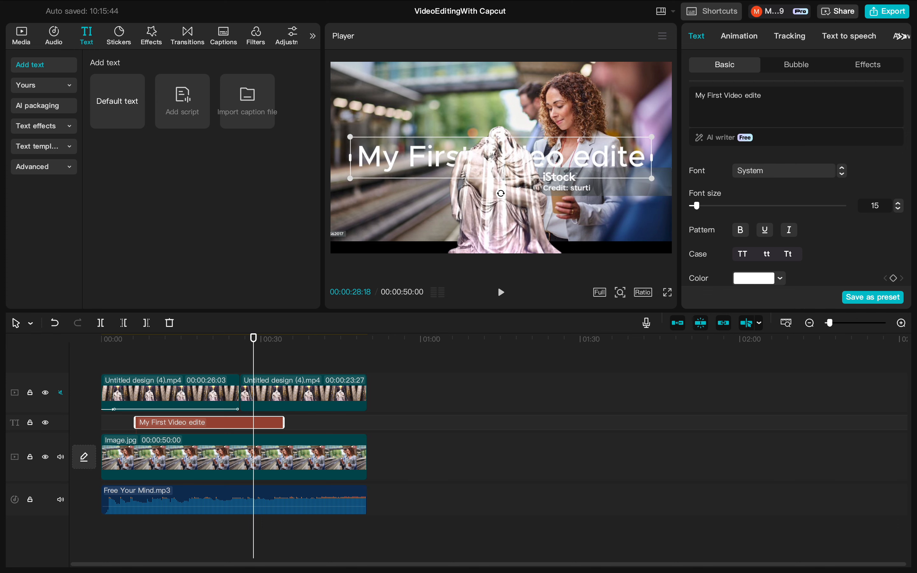
{"action": "type", "text": "d in Capcup"}
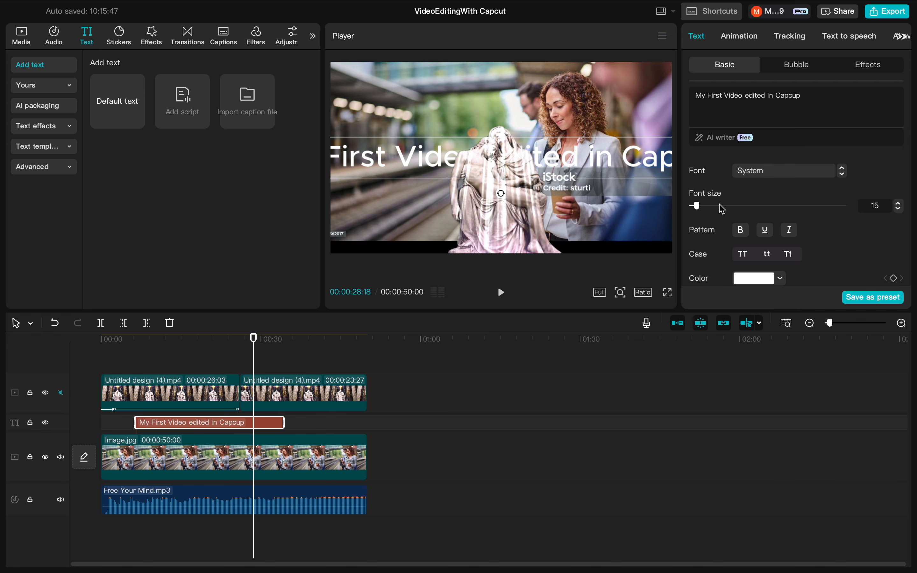
Set the title's font size to 8 and move it to the upper-left area of the video frame
{"action": "left_click_drag", "start_coordinate": [699, 206], "coordinate": [696, 208]}
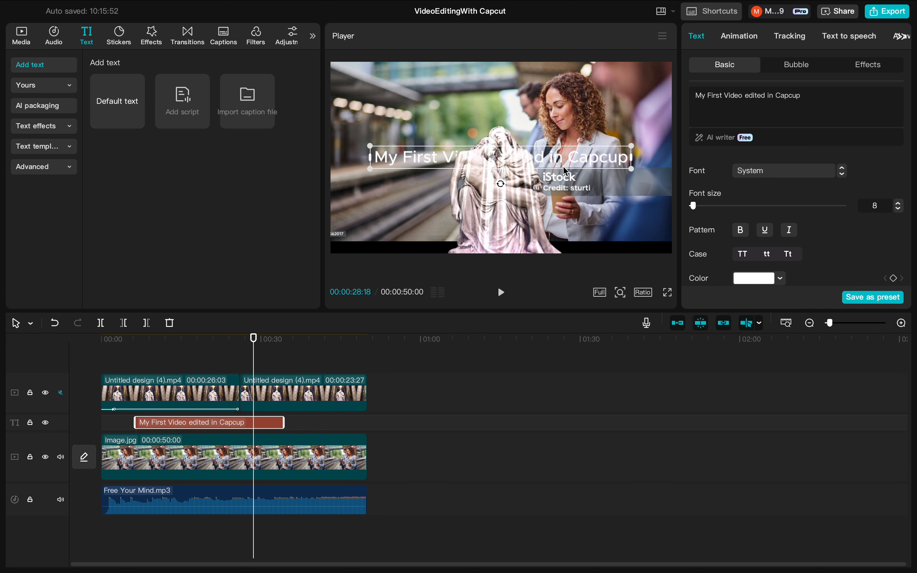
{"action": "left_click_drag", "start_coordinate": [548, 163], "coordinate": [514, 86]}
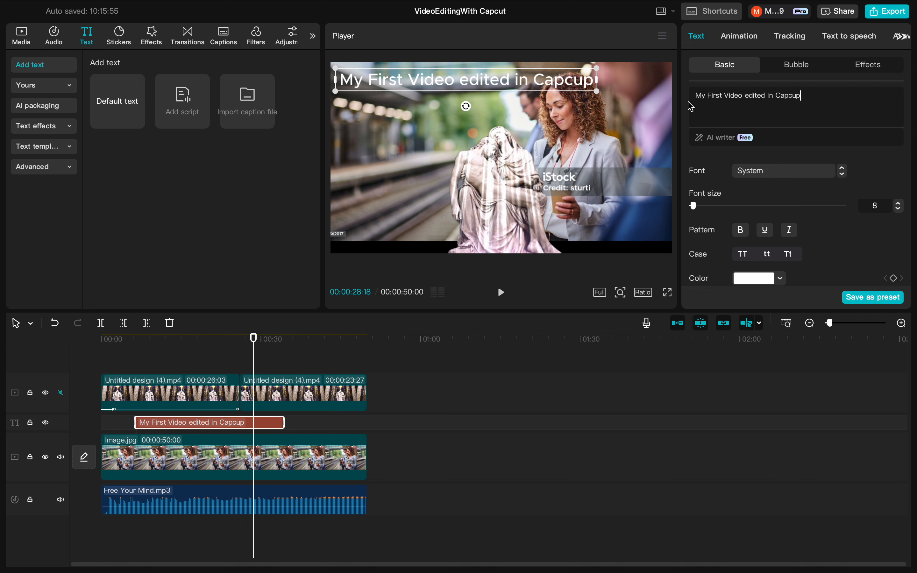
Correct the last word of the title so it reads "My First Video edited in Capcut"
{"action": "left_click_drag", "start_coordinate": [692, 107], "coordinate": [690, 88]}
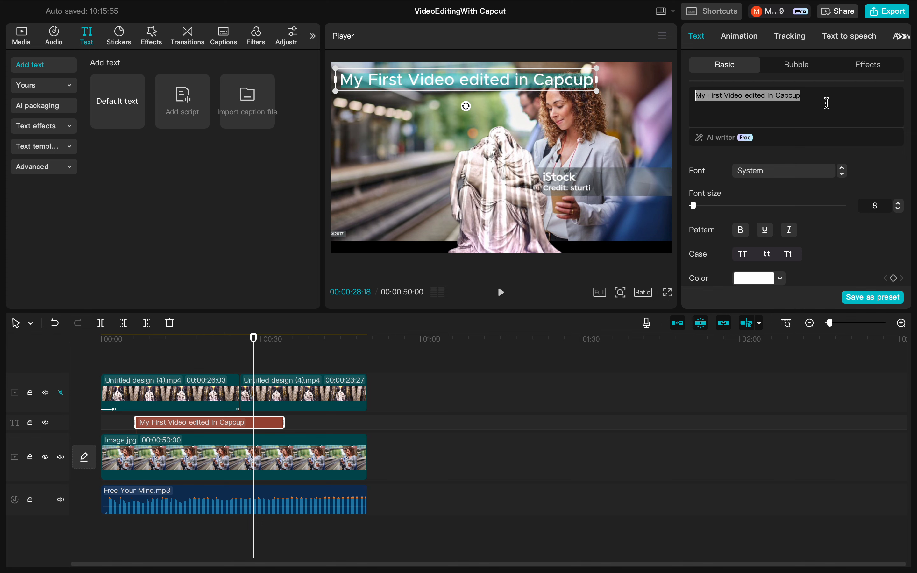
{"action": "left_click", "coordinate": [803, 106]}
{"action": "key", "text": "BackSpace"}
{"action": "type", "text": "t"}
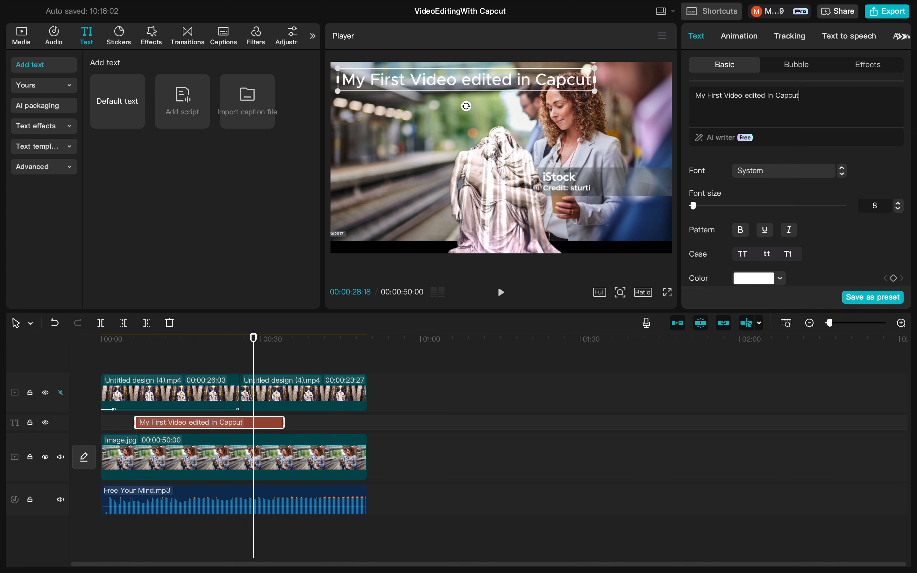
Color the entire title text pink (FF6EBD)
{"action": "left_click_drag", "start_coordinate": [825, 93], "coordinate": [685, 93]}
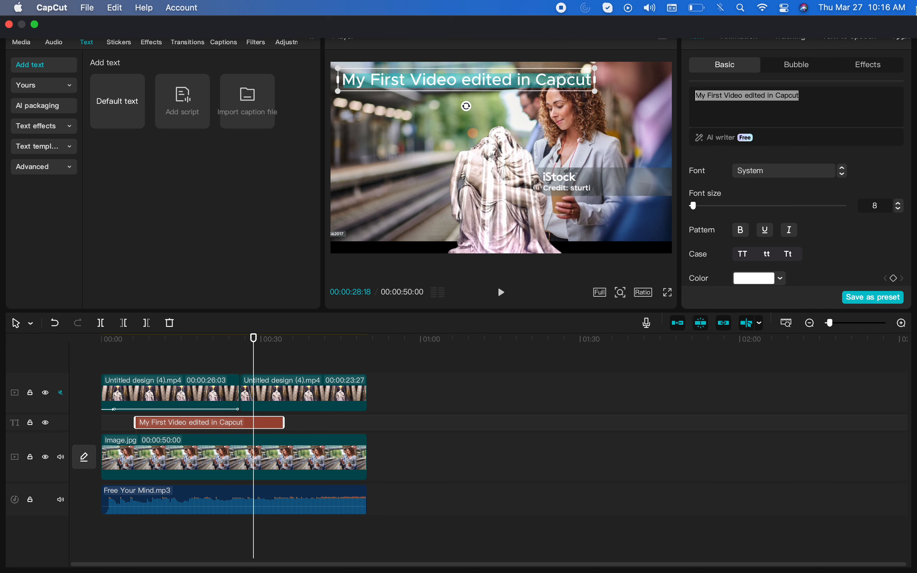
{"action": "left_click", "coordinate": [780, 278]}
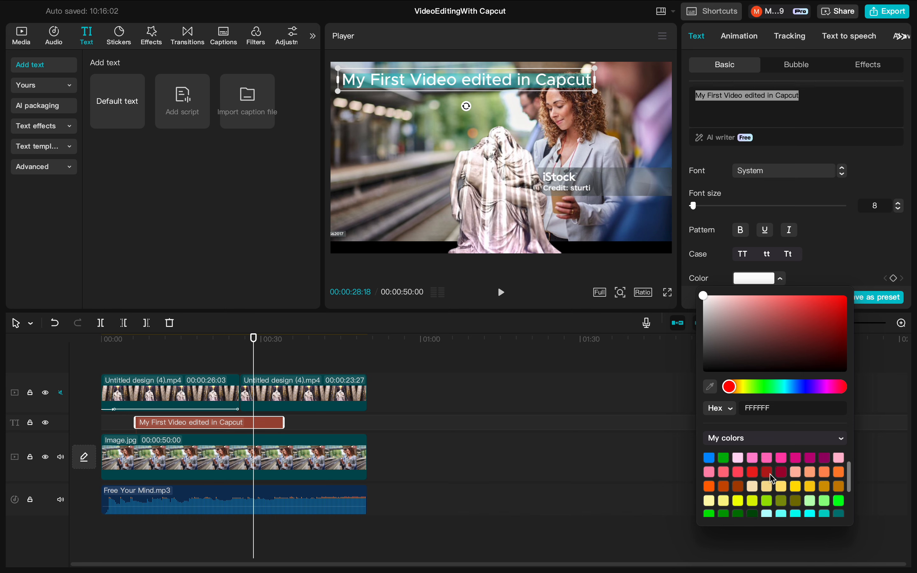
{"action": "scroll", "coordinate": [777, 478], "scroll_direction": "down", "scroll_amount": 1}
{"action": "left_click", "coordinate": [768, 468]}
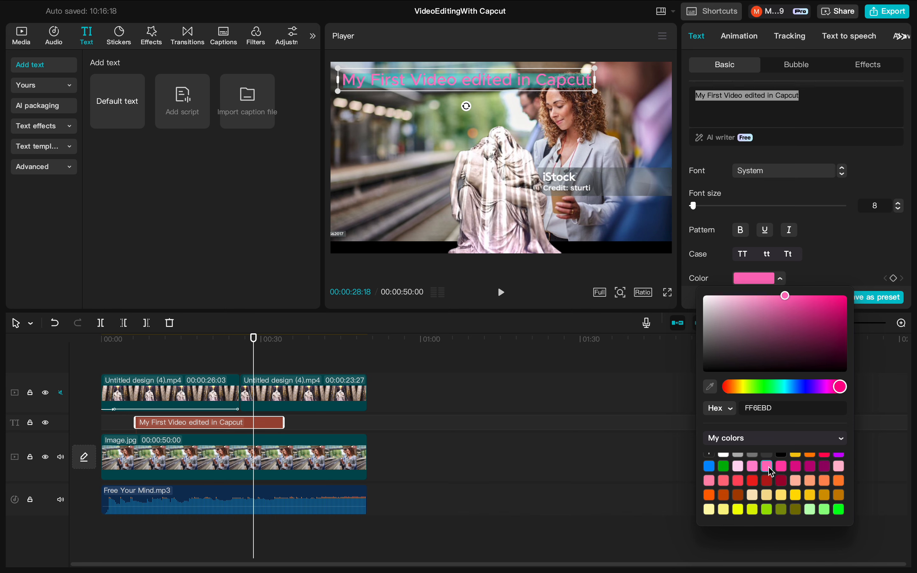
{"action": "left_click", "coordinate": [641, 133]}
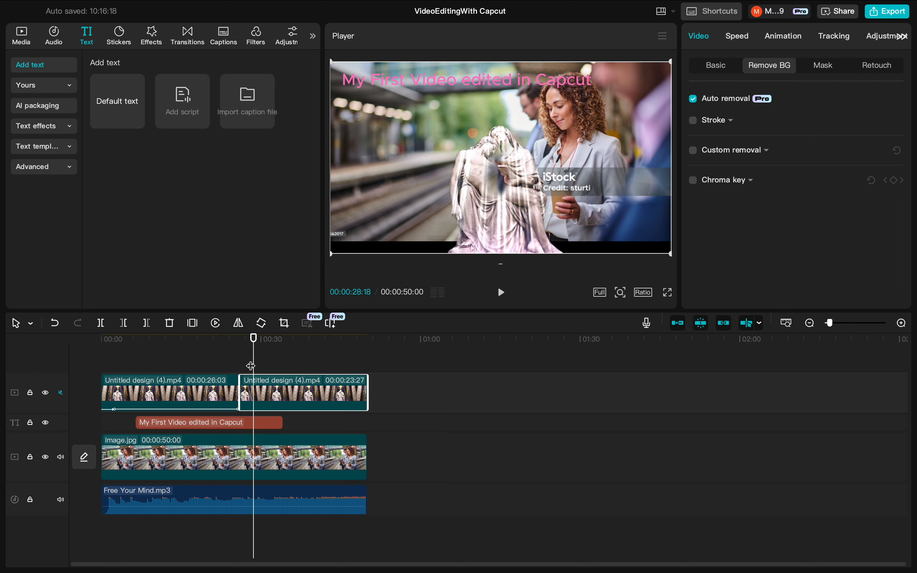
Return the playhead to the start of the timeline and examine the Timeline keyboard shortcuts list, closing it without changes
{"action": "left_click_drag", "start_coordinate": [253, 368], "coordinate": [101, 369]}
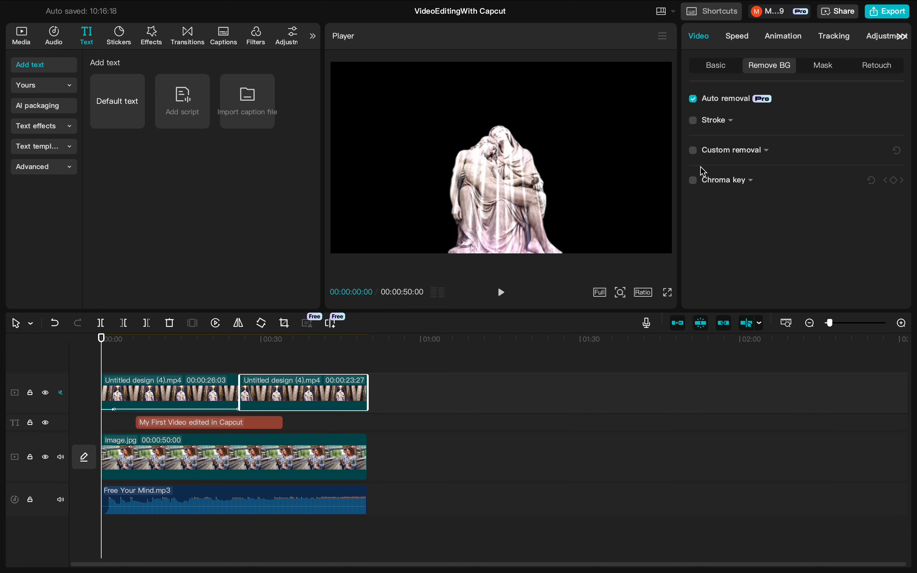
{"action": "left_click", "coordinate": [720, 16]}
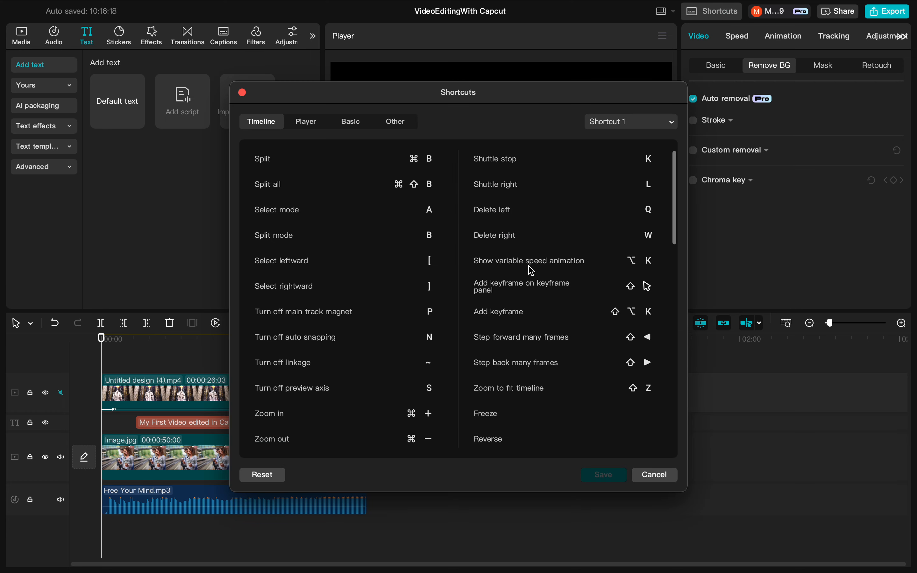
{"action": "scroll", "coordinate": [417, 178], "scroll_direction": "down", "scroll_amount": 10}
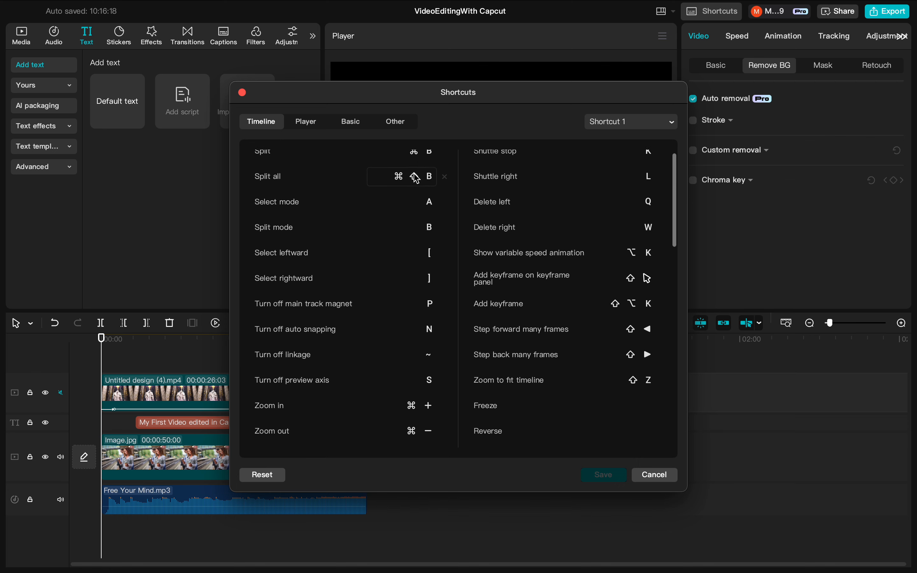
{"action": "scroll", "coordinate": [417, 178], "scroll_direction": "up", "scroll_amount": 10}
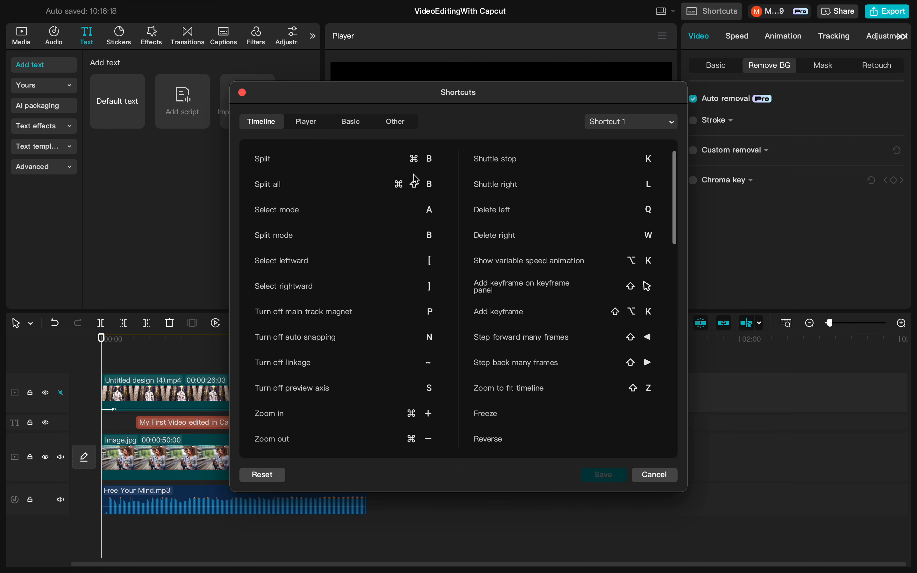
{"action": "left_click", "coordinate": [654, 476]}
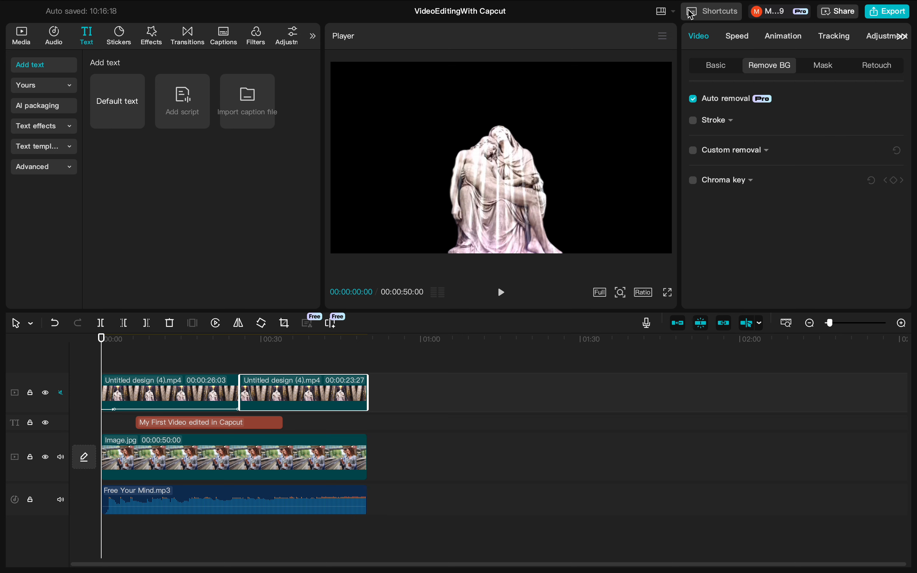
Reopen the keyboard shortcuts list through the application's Help options and examine the Timeline shortcuts again
{"action": "mouse_move", "coordinate": [307, 2]}
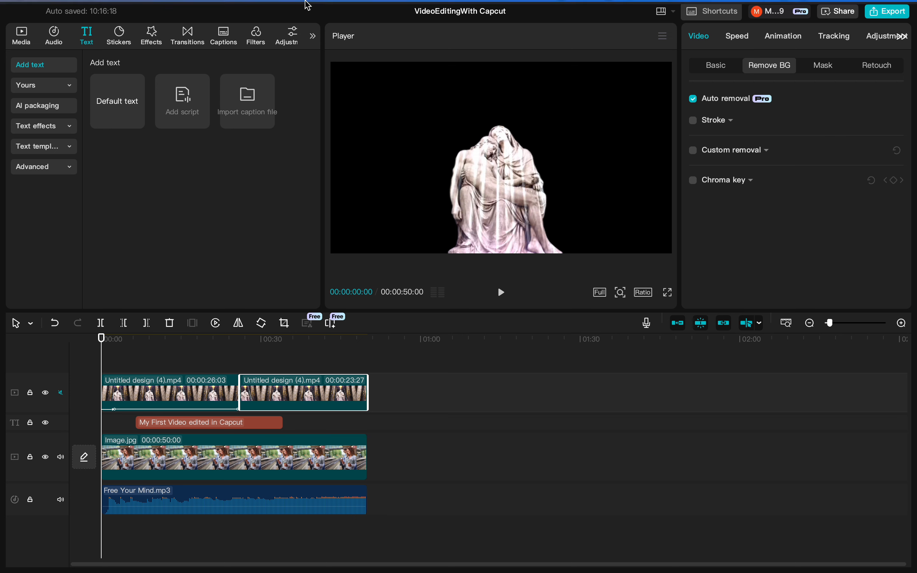
{"action": "left_click", "coordinate": [148, 11]}
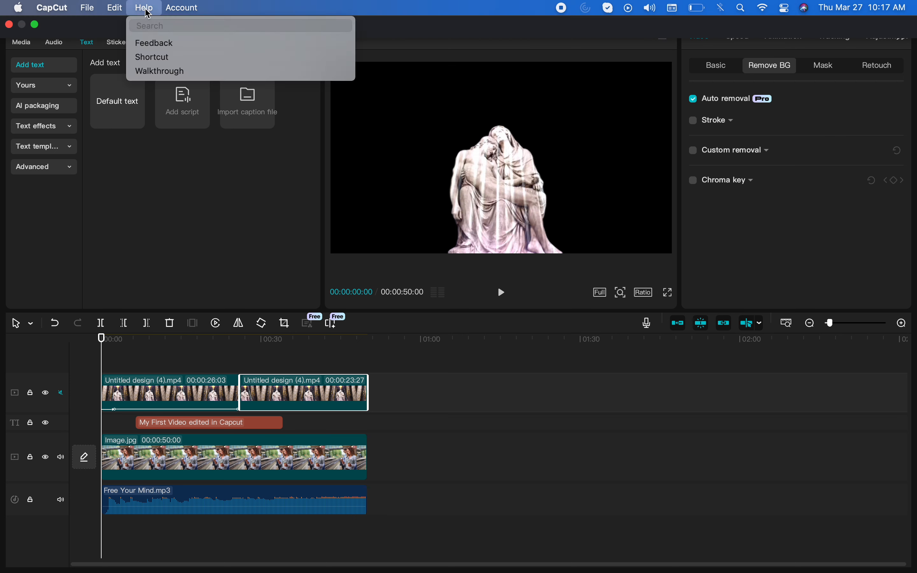
{"action": "left_click", "coordinate": [159, 57]}
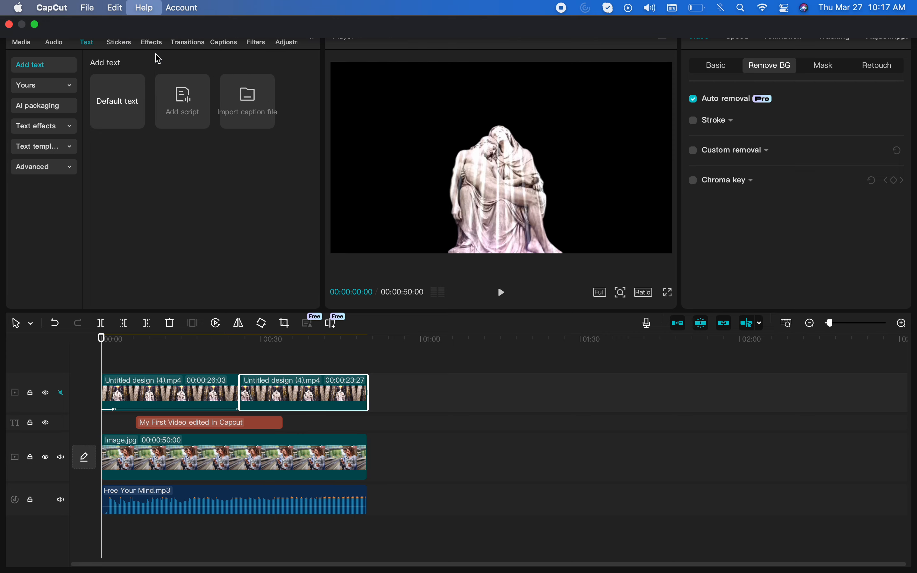
{"action": "scroll", "coordinate": [521, 314], "scroll_direction": "down", "scroll_amount": 2}
{"action": "scroll", "coordinate": [521, 314], "scroll_direction": "up", "scroll_amount": 2}
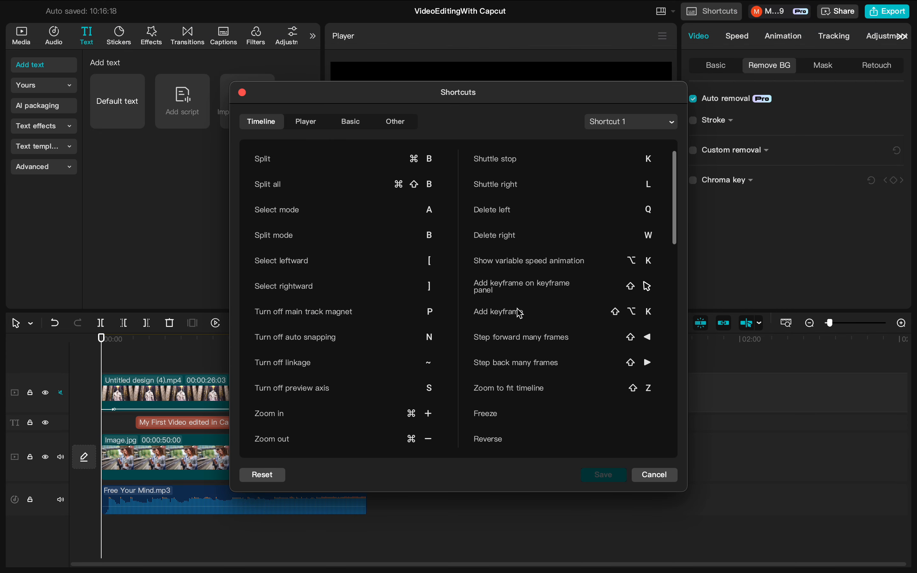
Close the shortcuts list and open the project's export settings to review the file name and browse the destination folder
{"action": "left_click", "coordinate": [663, 478]}
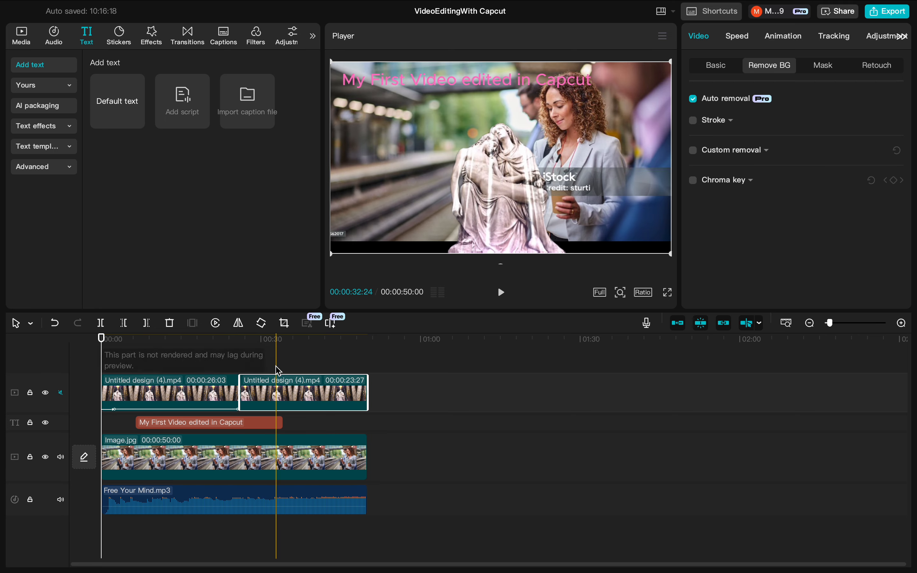
{"action": "left_click", "coordinate": [886, 14]}
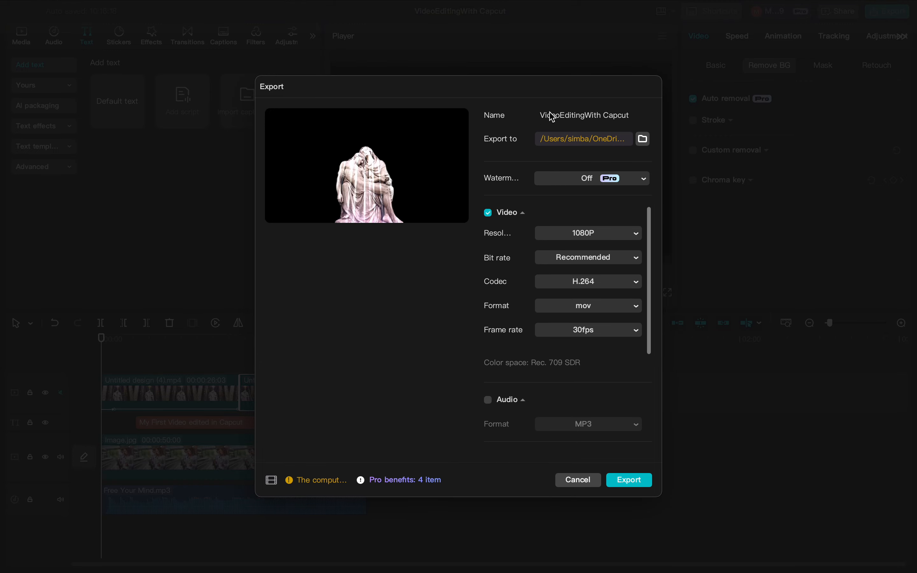
{"action": "left_click_drag", "start_coordinate": [632, 116], "coordinate": [544, 118]}
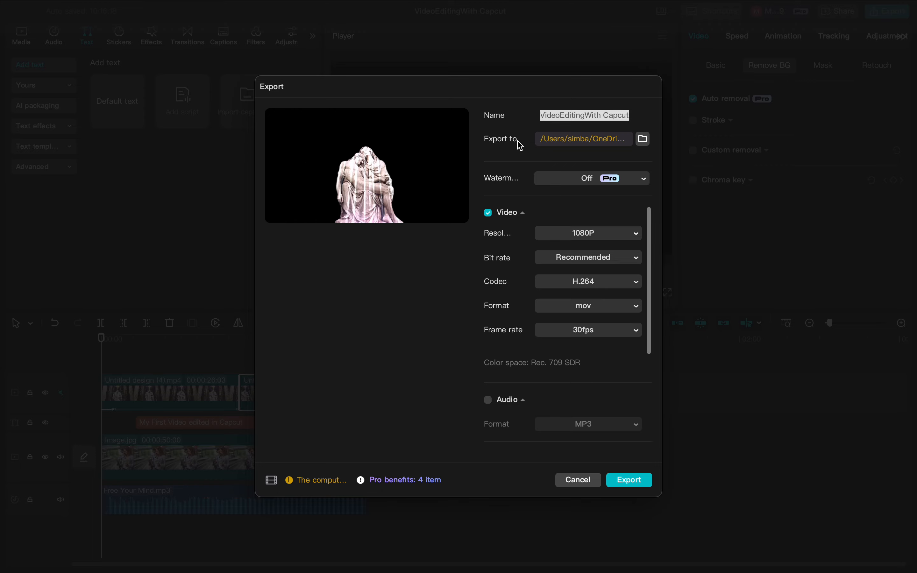
{"action": "left_click", "coordinate": [650, 140]}
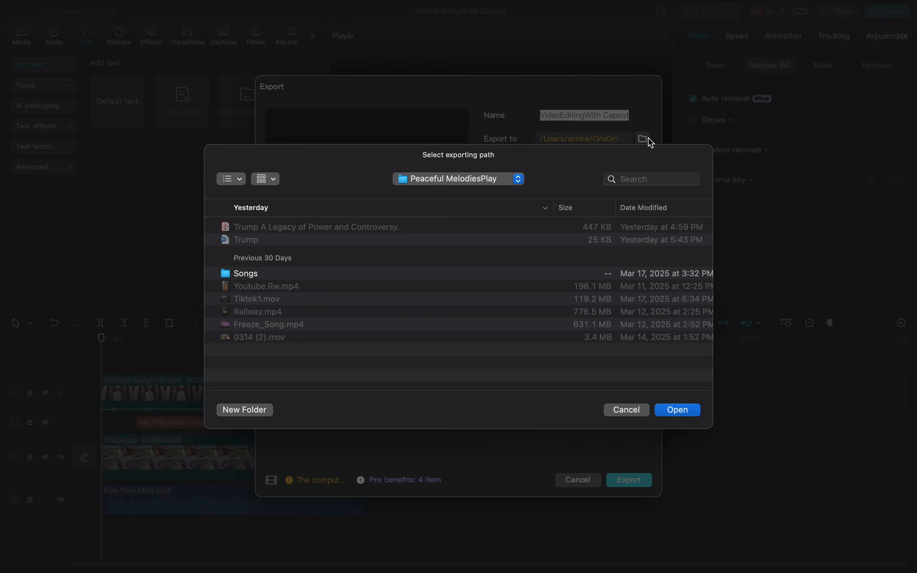
{"action": "left_click", "coordinate": [627, 410]}
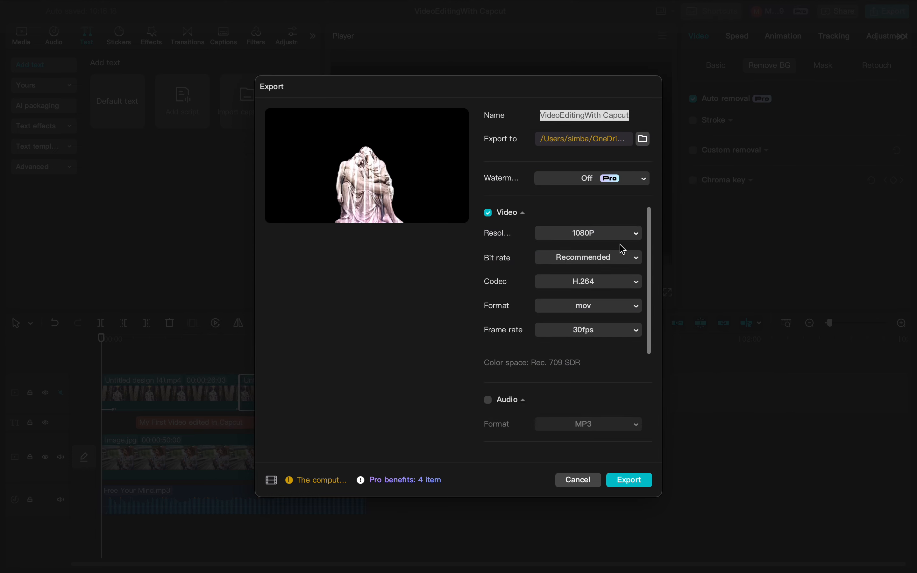
Set the video export resolution to 4K and check the available video file formats
{"action": "left_click", "coordinate": [616, 238]}
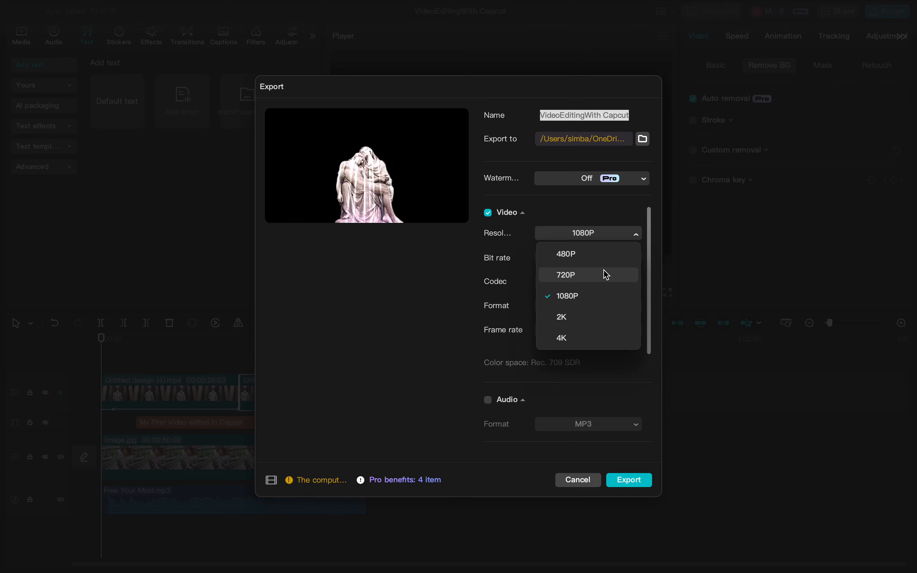
{"action": "left_click", "coordinate": [572, 302]}
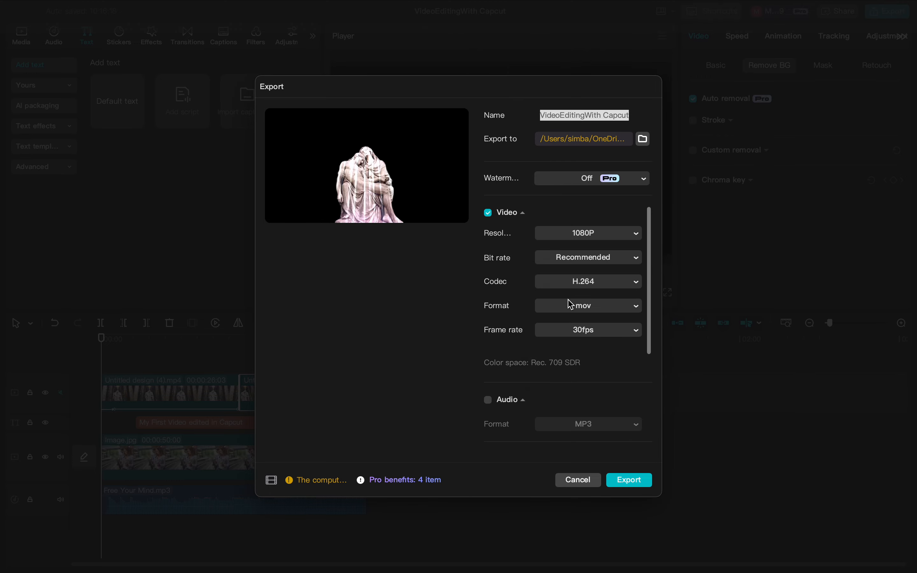
{"action": "left_click", "coordinate": [592, 235]}
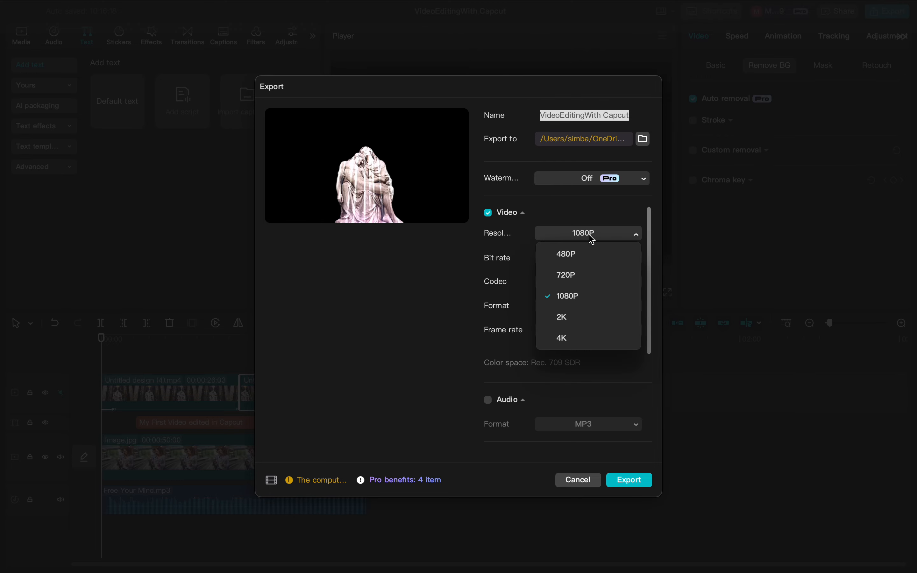
{"action": "left_click", "coordinate": [565, 338]}
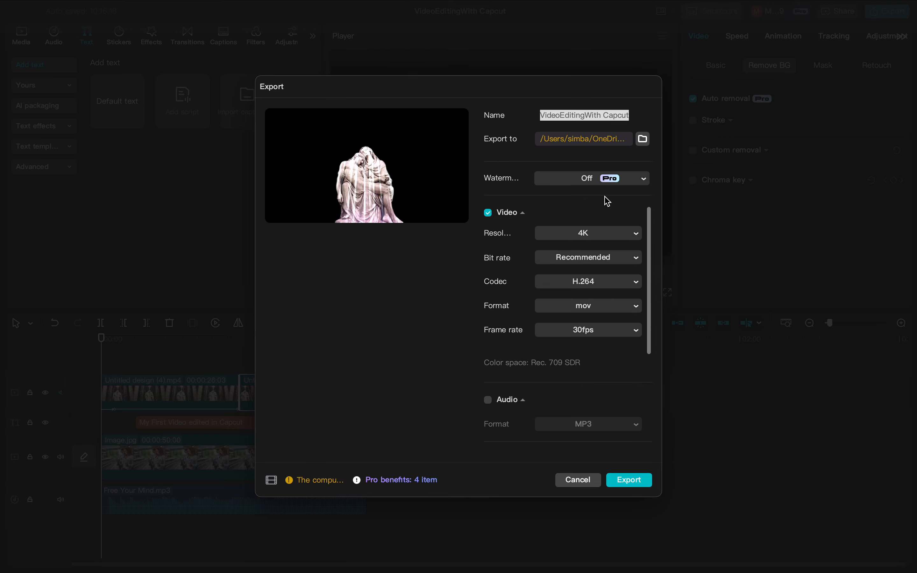
{"action": "left_click", "coordinate": [613, 310]}
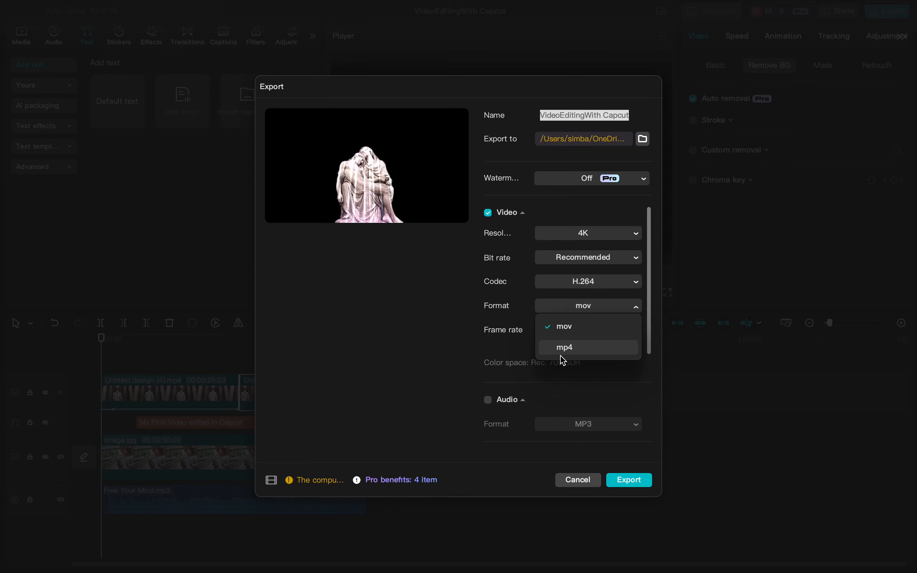
{"action": "left_click", "coordinate": [571, 215]}
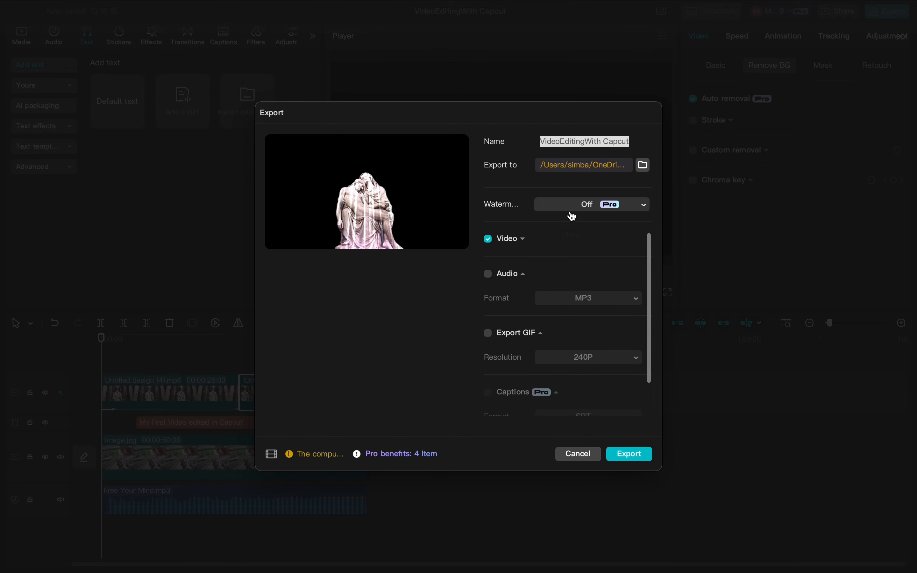
Try to export the video with the chosen settings, dismissing the notice and leaving the export dialog
{"action": "left_click", "coordinate": [645, 460]}
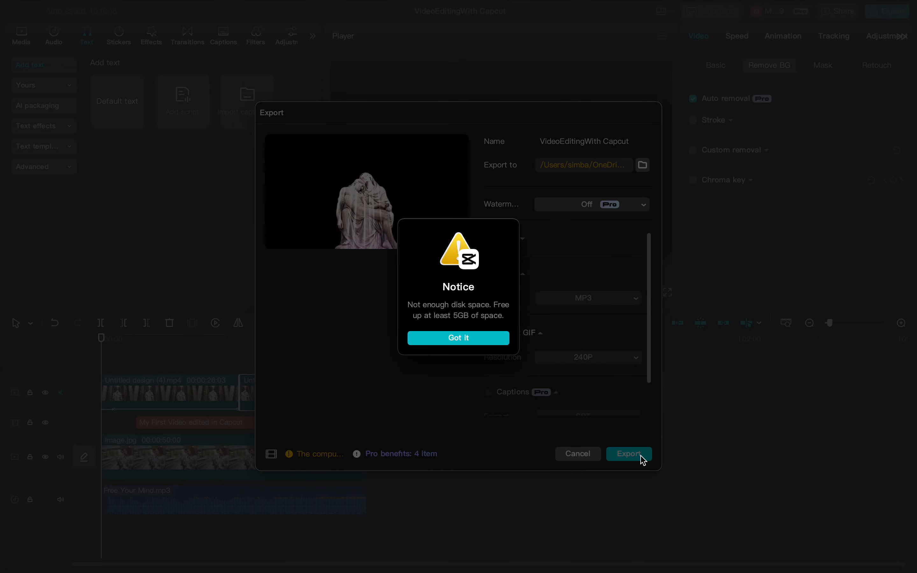
{"action": "left_click", "coordinate": [489, 336]}
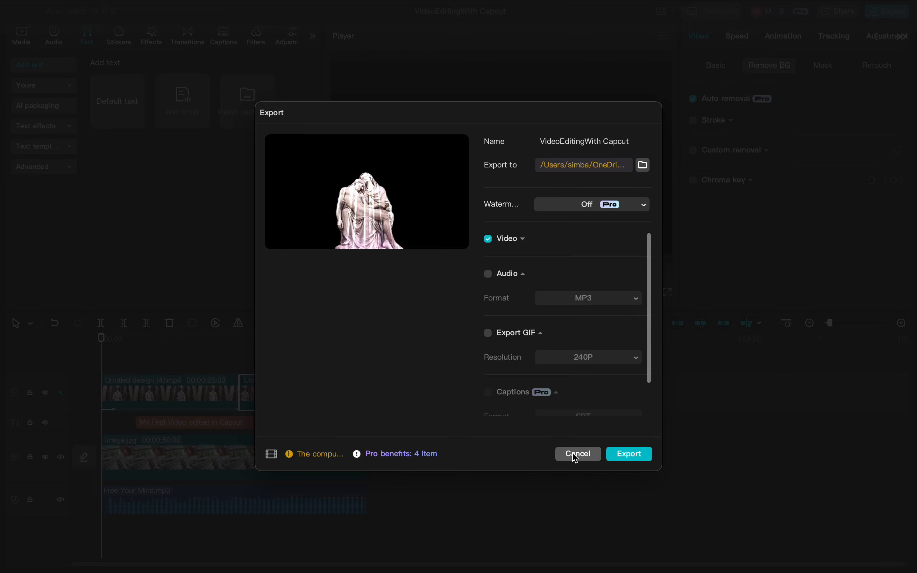
{"action": "left_click", "coordinate": [584, 454]}
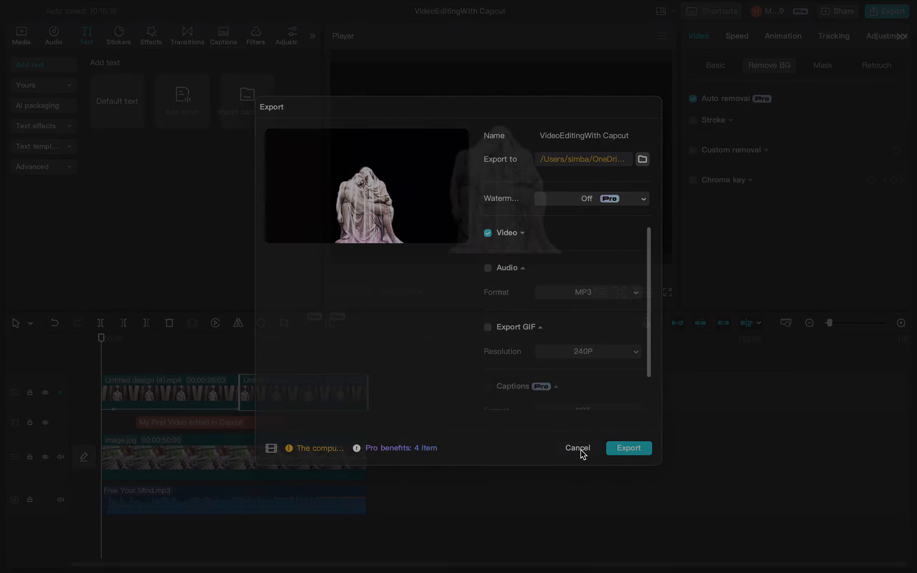